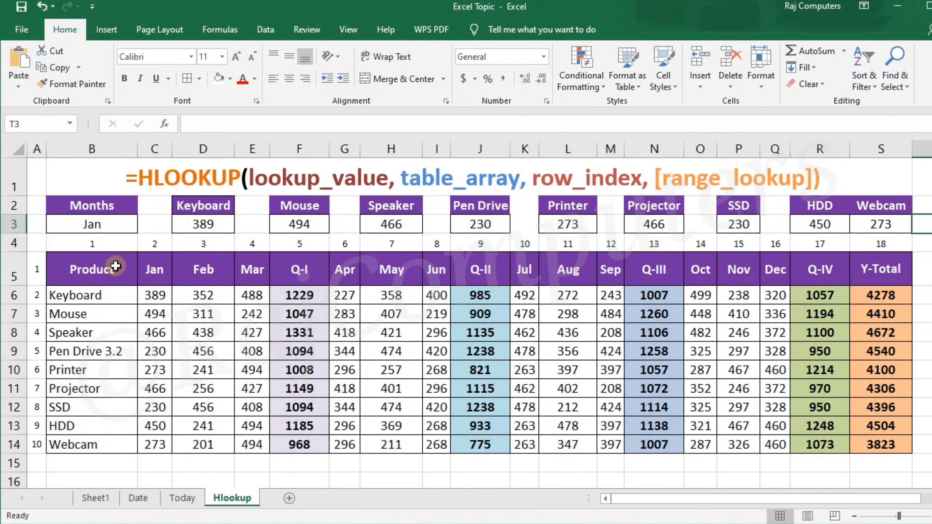
# - Examine the table's product list, its header row from Product to Y-Total, and the Jan column values
pyautogui.moveTo(116, 266); pyautogui.dragTo(106, 434)
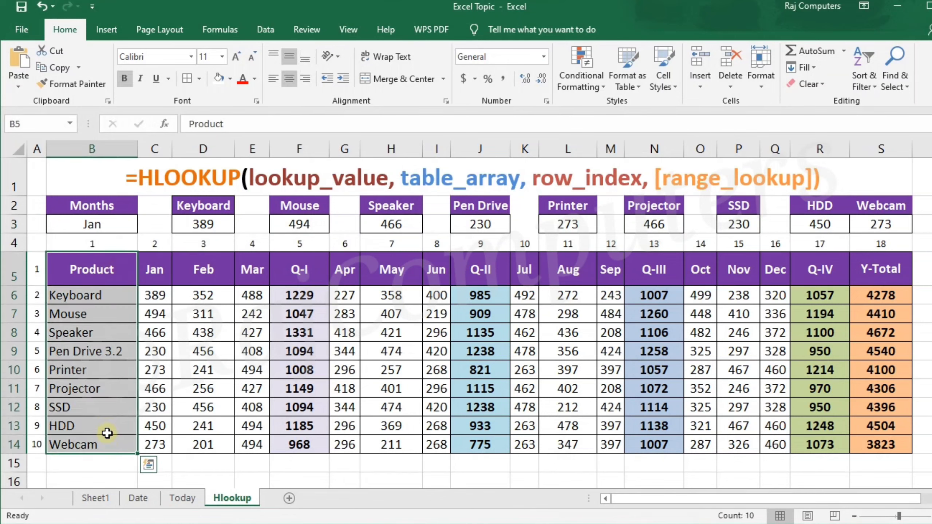
pyautogui.moveTo(75, 267); pyautogui.dragTo(866, 269)
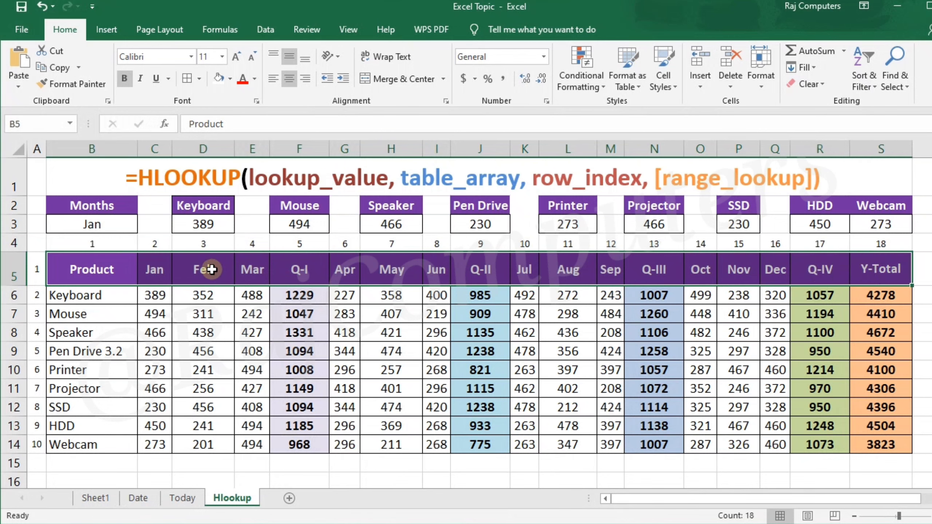
pyautogui.click(68, 271)
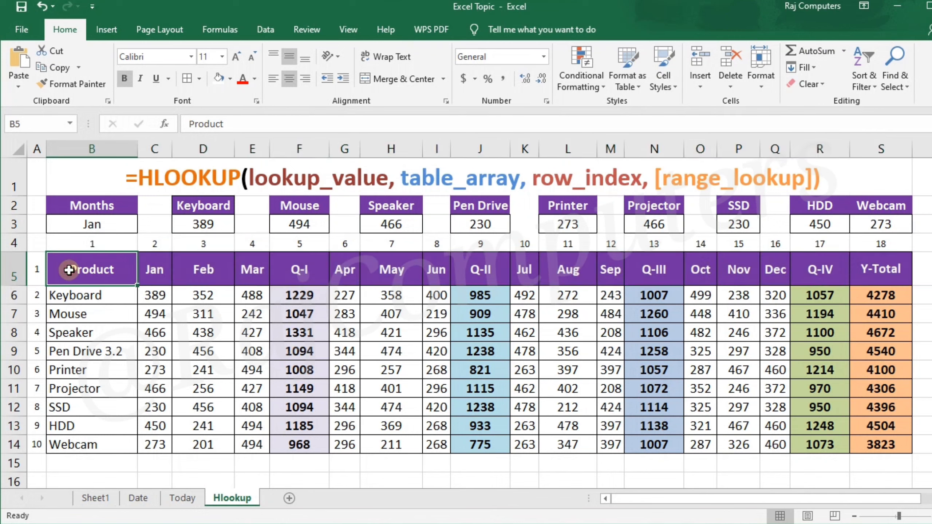
pyautogui.moveTo(65, 269); pyautogui.dragTo(854, 268)
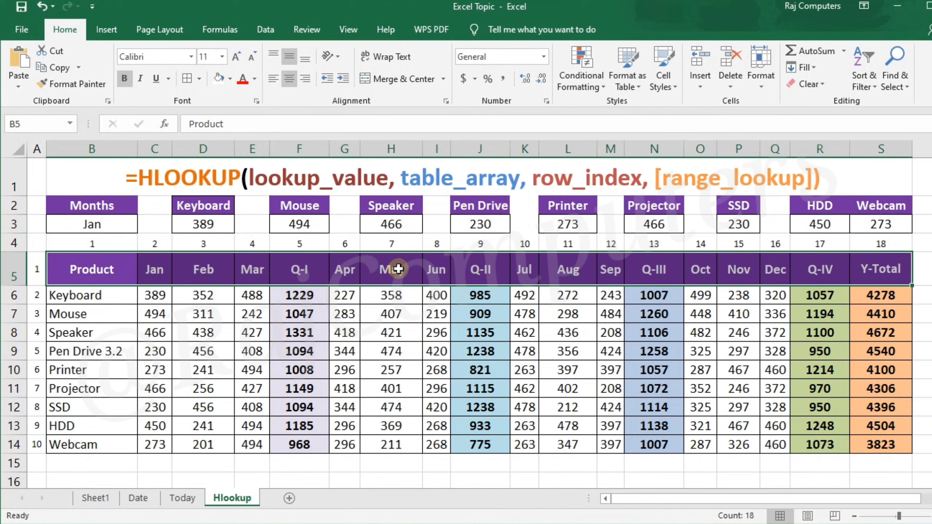
pyautogui.click(158, 262)
pyautogui.moveTo(158, 262); pyautogui.dragTo(152, 442)
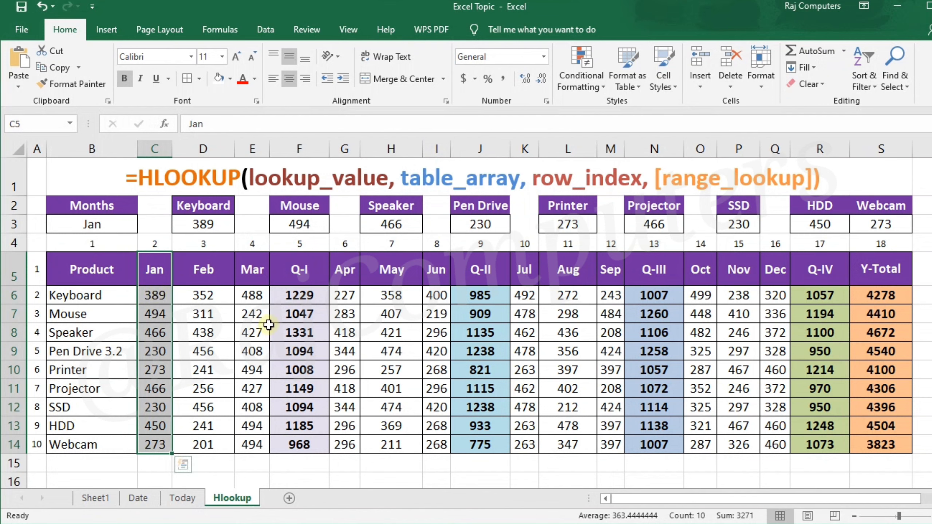
# - Set the Months lookup cell B3 to Jul
pyautogui.click(102, 224)
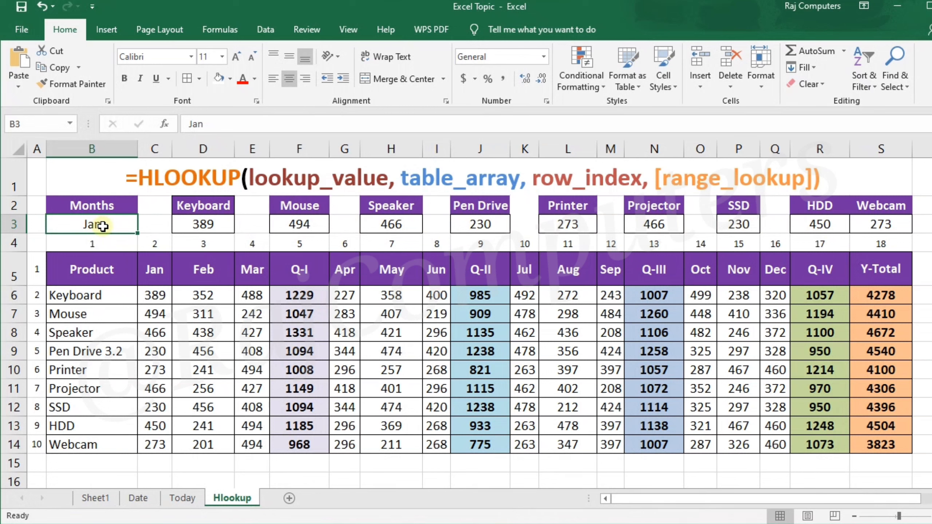
pyautogui.write('Jul')
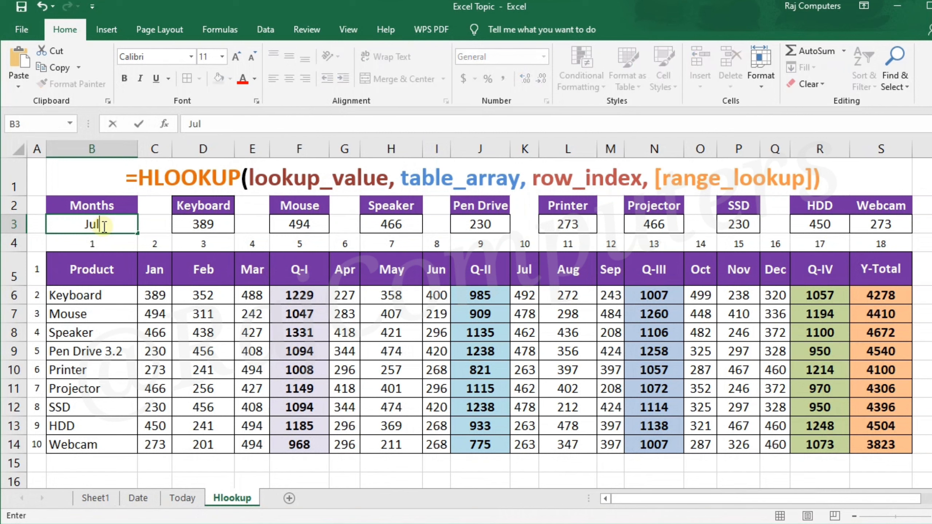
pyautogui.press('Tab')
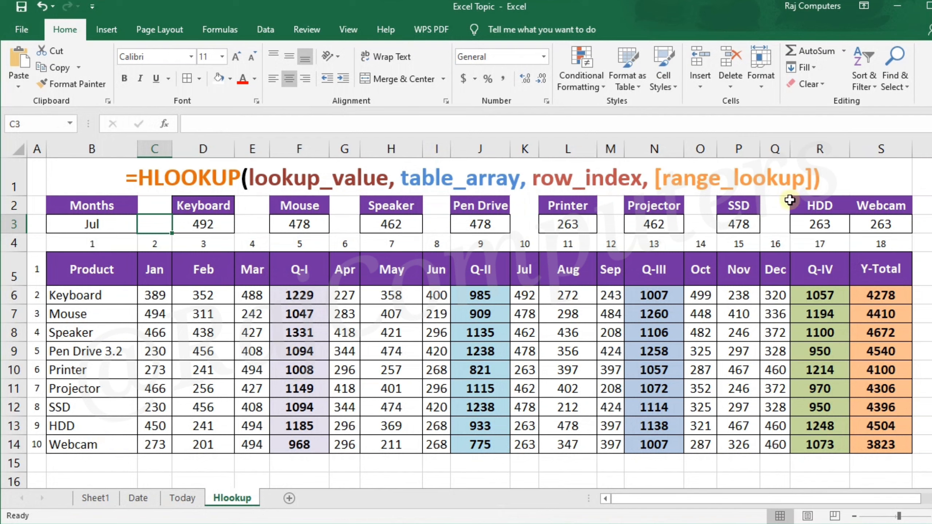
# - Trace the Months value to the Jul header and its column, and follow the Keyboard row across to Jul
pyautogui.click(93, 223)
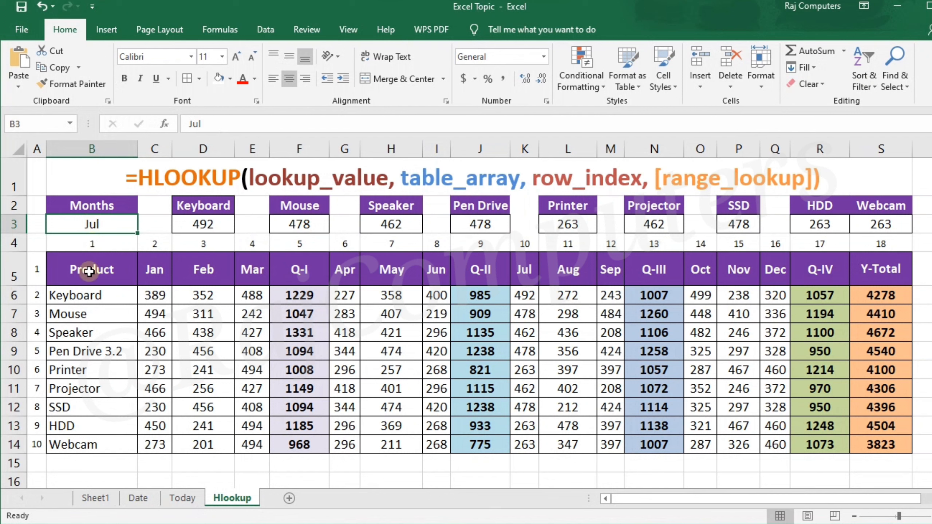
pyautogui.moveTo(70, 266); pyautogui.dragTo(879, 266)
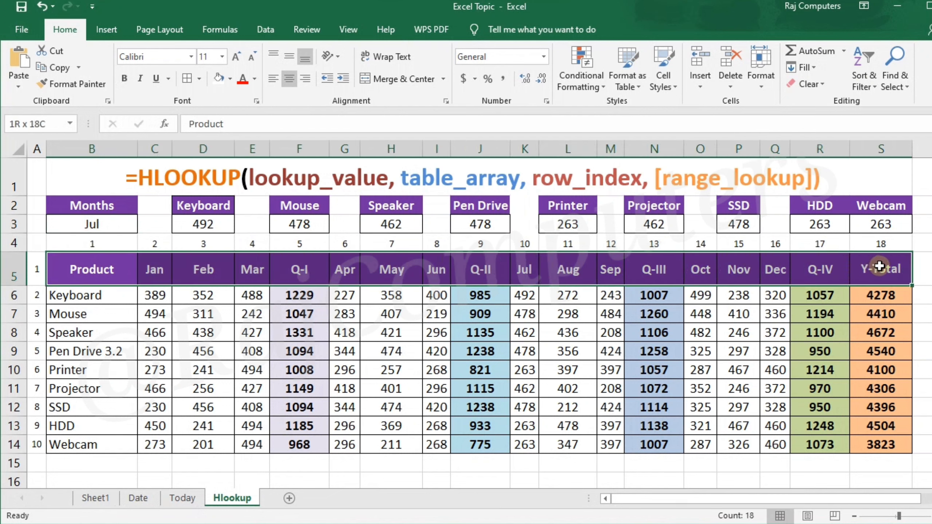
pyautogui.click(526, 269)
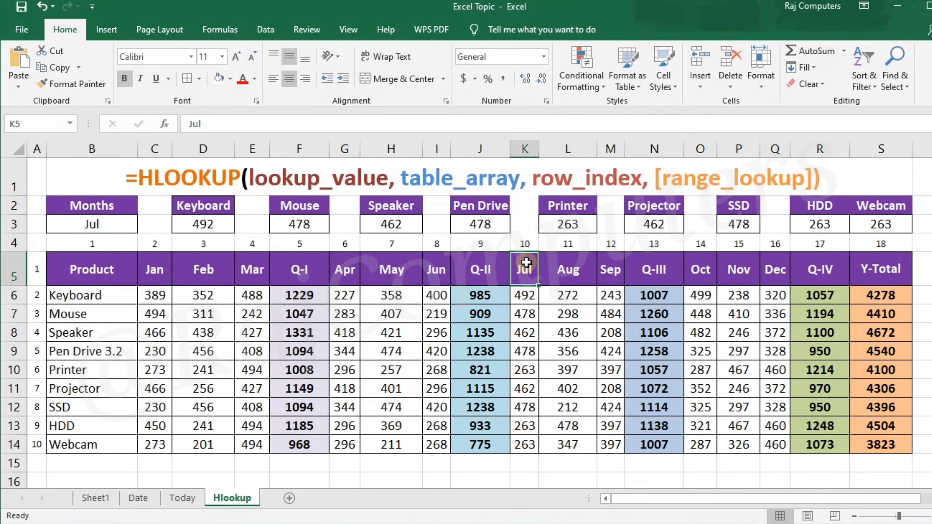
pyautogui.moveTo(526, 262); pyautogui.dragTo(527, 441)
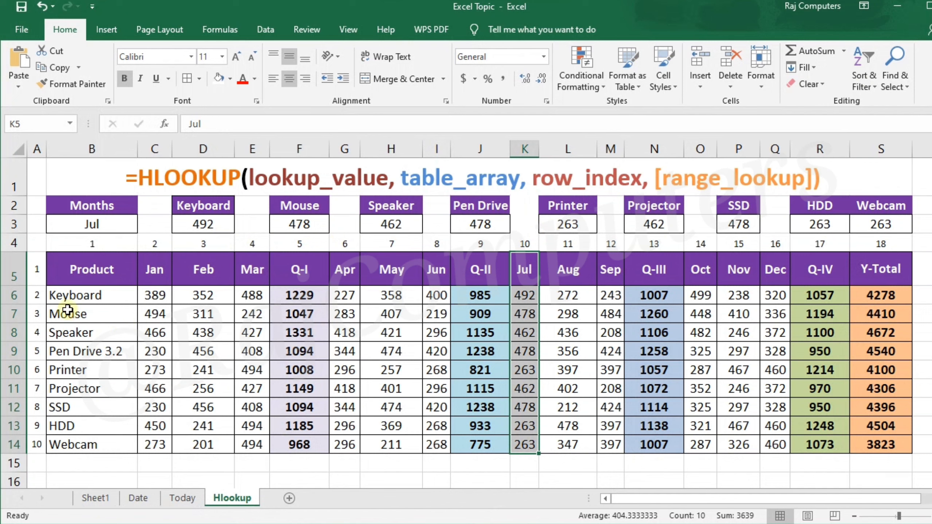
pyautogui.click(93, 298)
pyautogui.moveTo(94, 298); pyautogui.dragTo(524, 296)
# - Fill the Jul values of Keyboard (K6) and SSD (K12) and the SSD lookup result (P3) with yellow
pyautogui.click(525, 296)
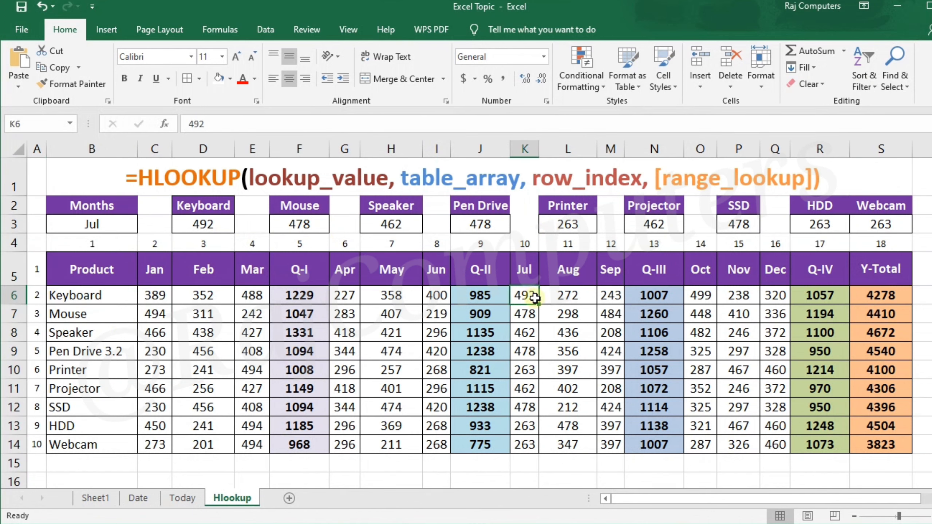
pyautogui.click(230, 79)
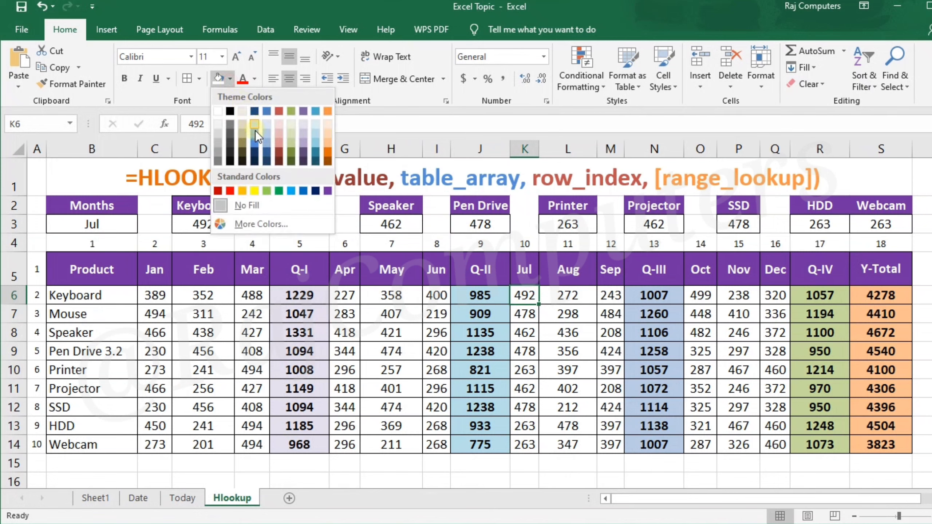
pyautogui.click(256, 193)
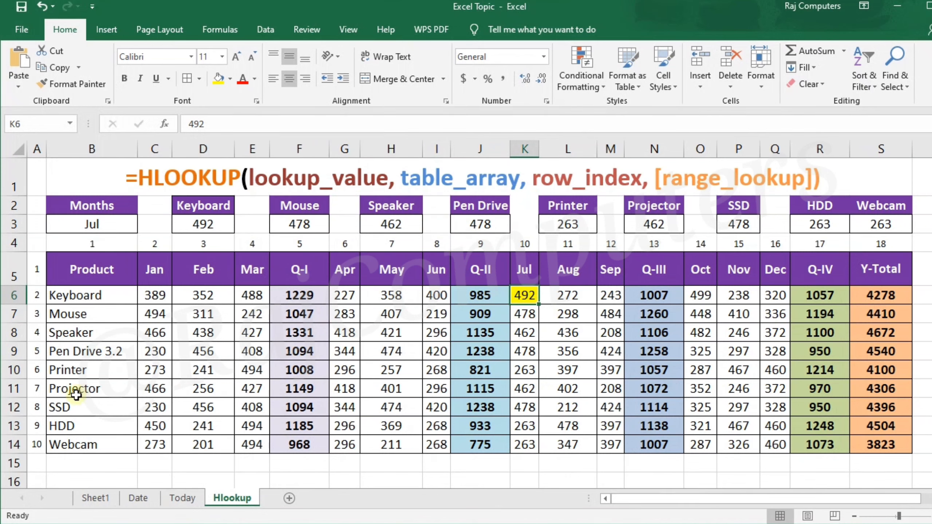
pyautogui.click(534, 408)
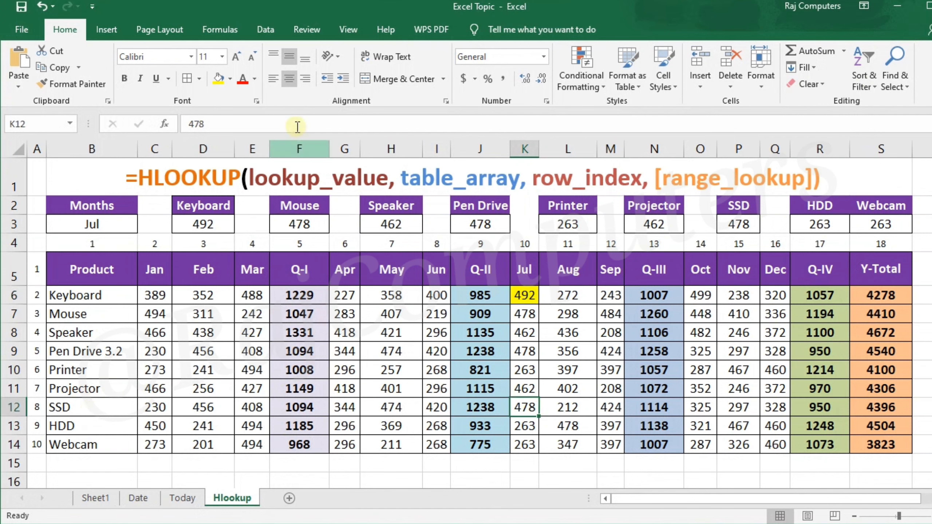
pyautogui.click(217, 79)
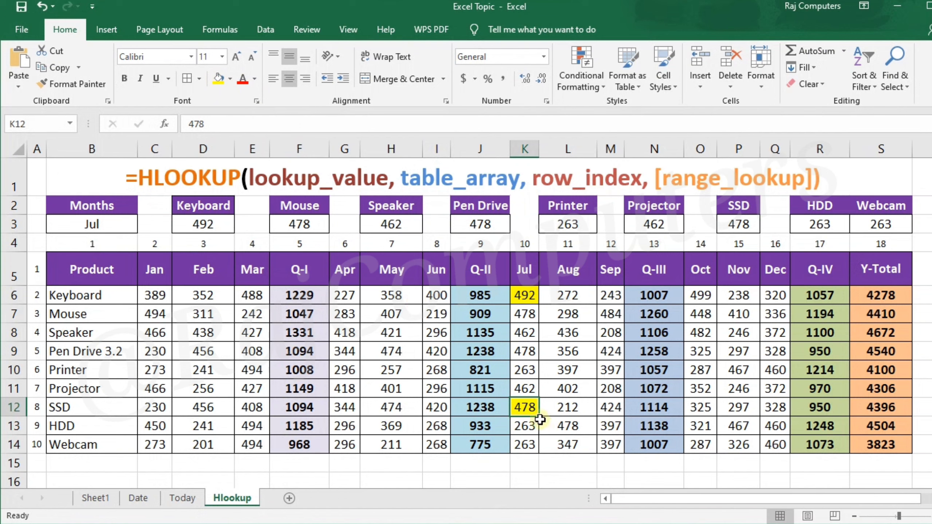
pyautogui.click(754, 225)
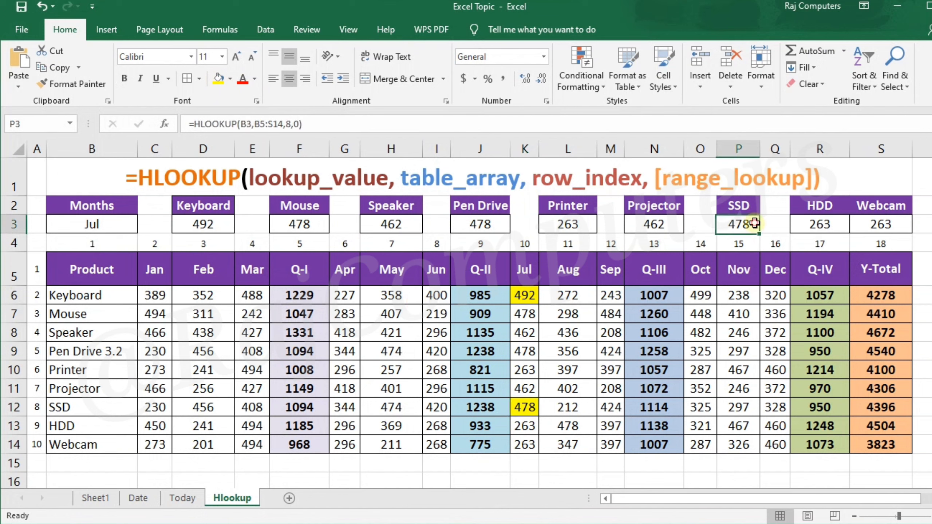
pyautogui.click(216, 76)
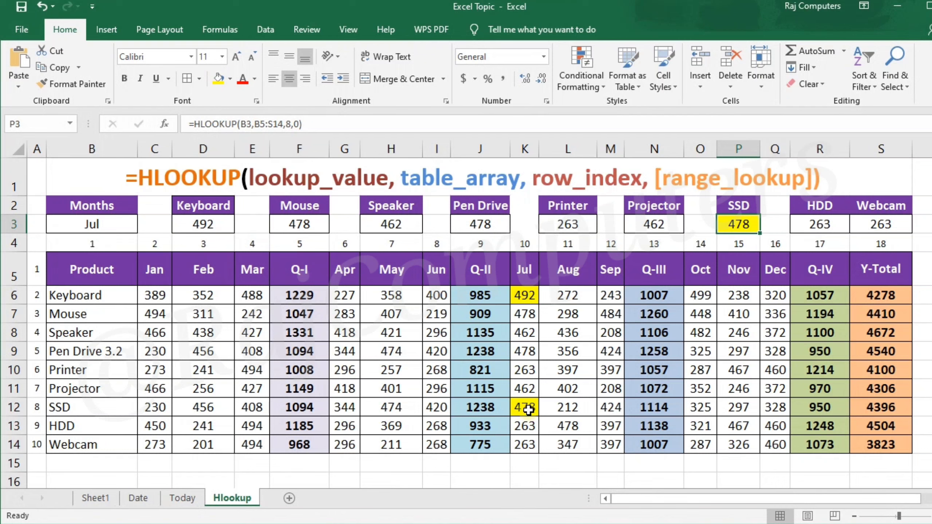
# - Undo the three yellow cell fills
pyautogui.hotkey('ctrl', 'z')
pyautogui.hotkey('ctrl', 'z')
pyautogui.hotkey('ctrl', 'z')
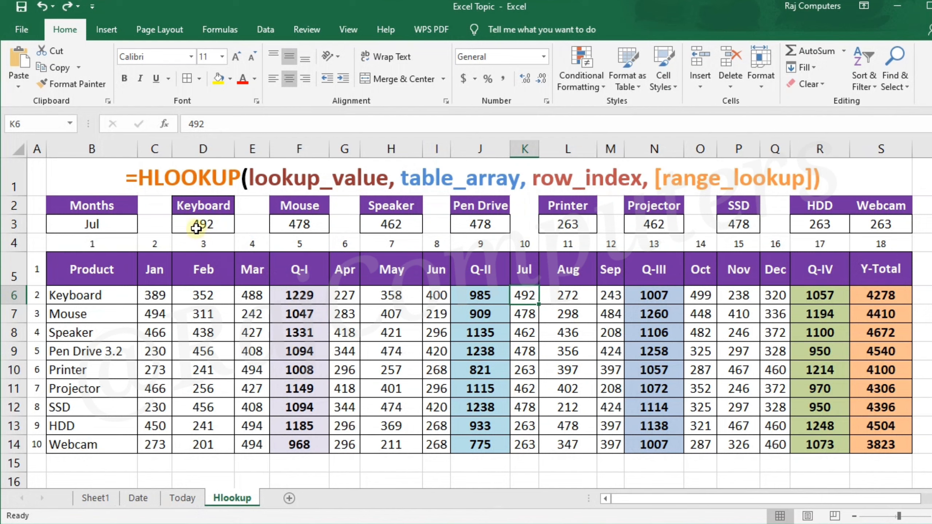
# - Clear the product lookup results in D3:S3 and the month in B3
pyautogui.moveTo(194, 225); pyautogui.dragTo(862, 224)
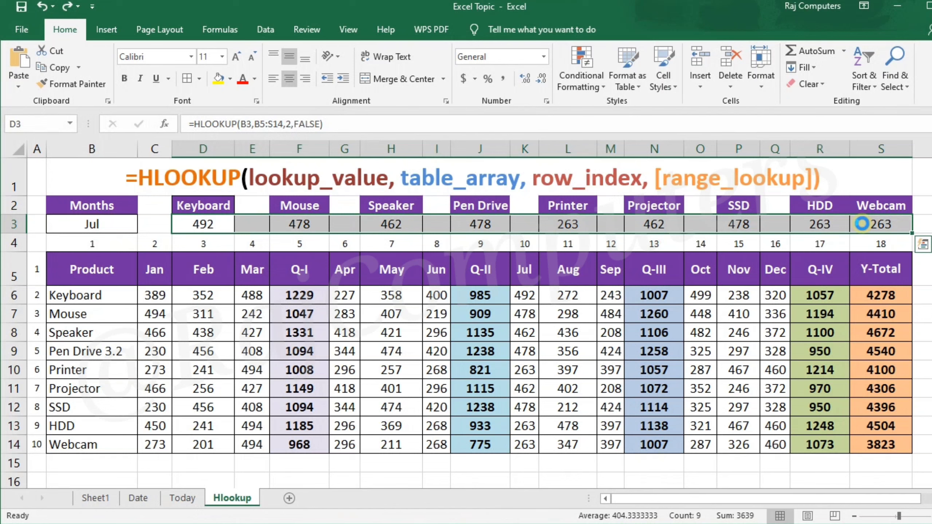
pyautogui.press('Delete')
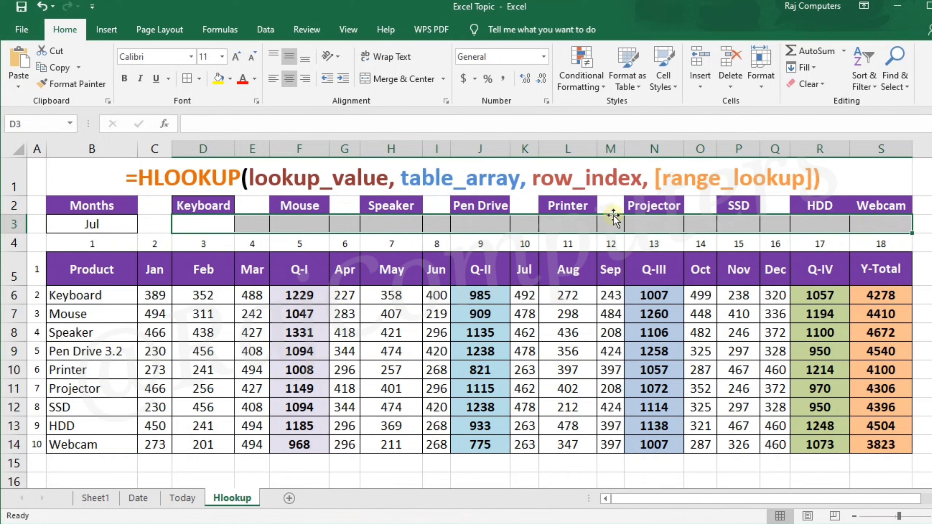
pyautogui.click(124, 225)
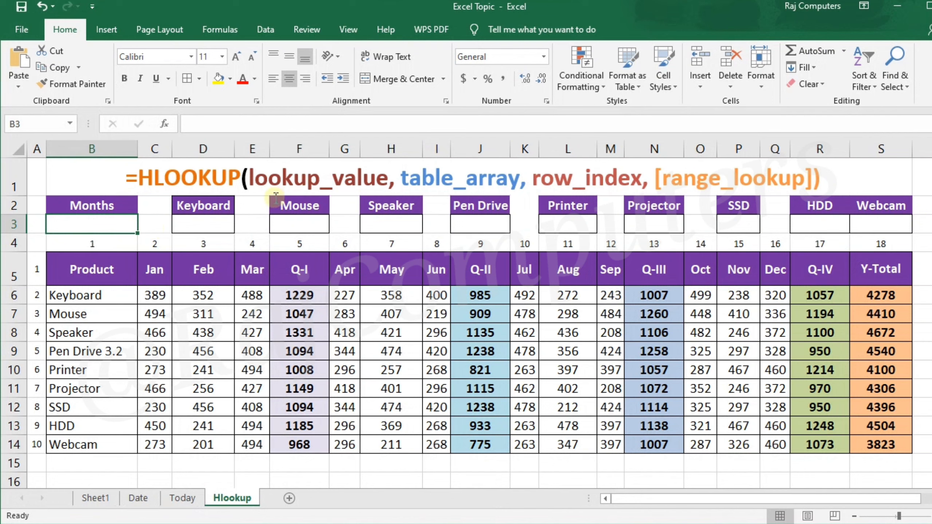
# - Start an HLOOKUP formula in the Keyboard result cell D3 with B3 as the lookup value
pyautogui.click(201, 225)
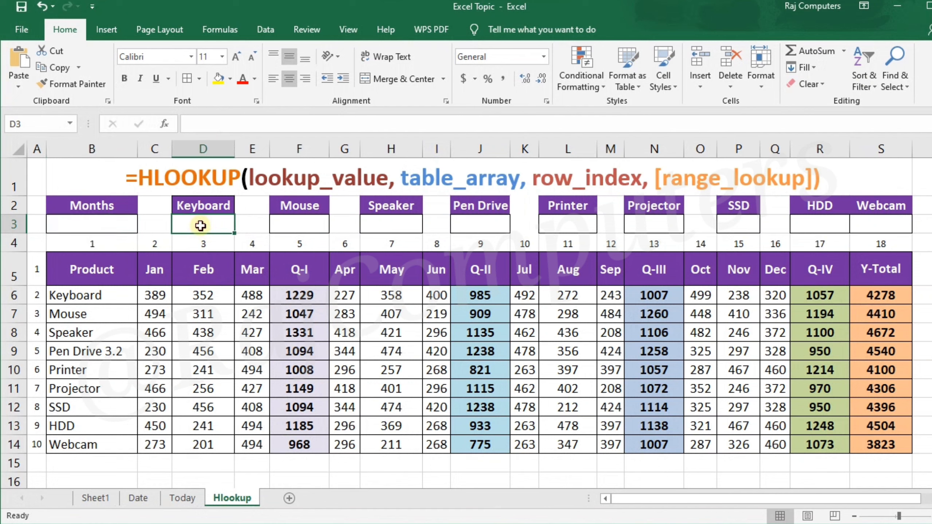
pyautogui.write('=')
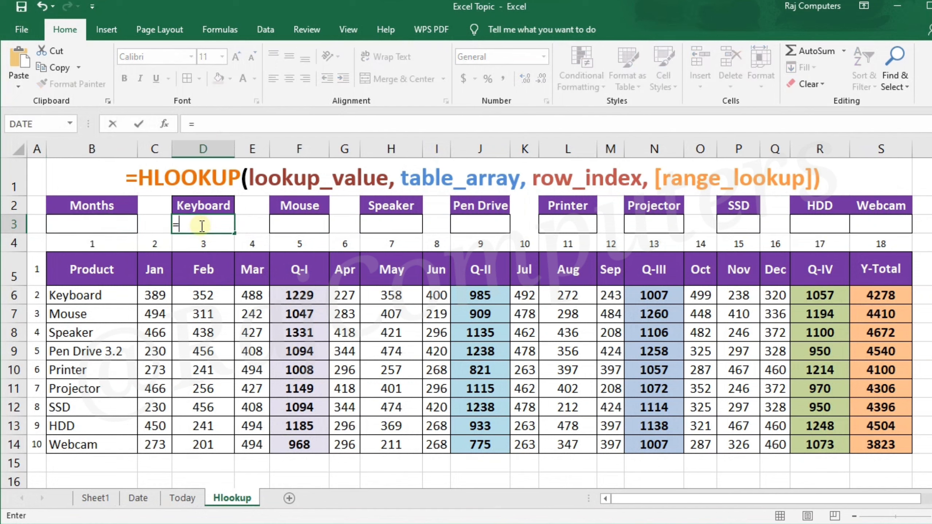
pyautogui.write('hloo')
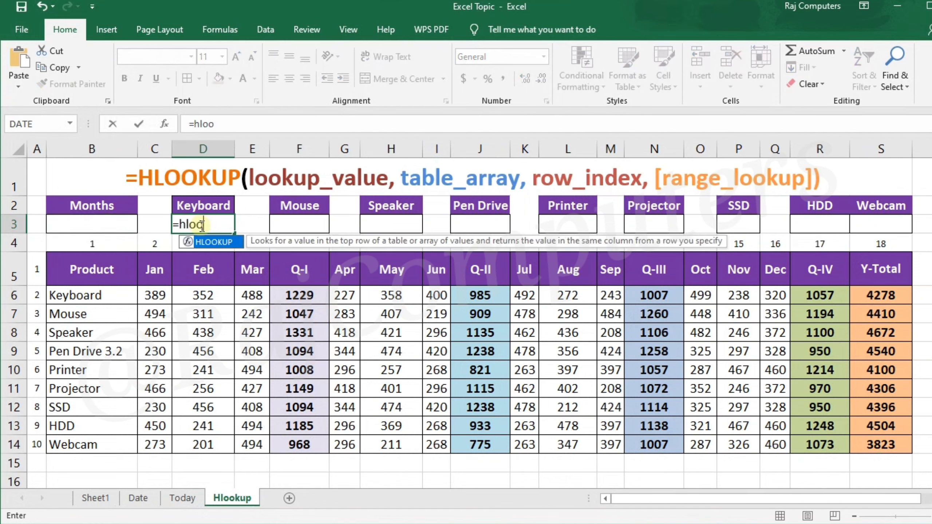
pyautogui.write('kup(')
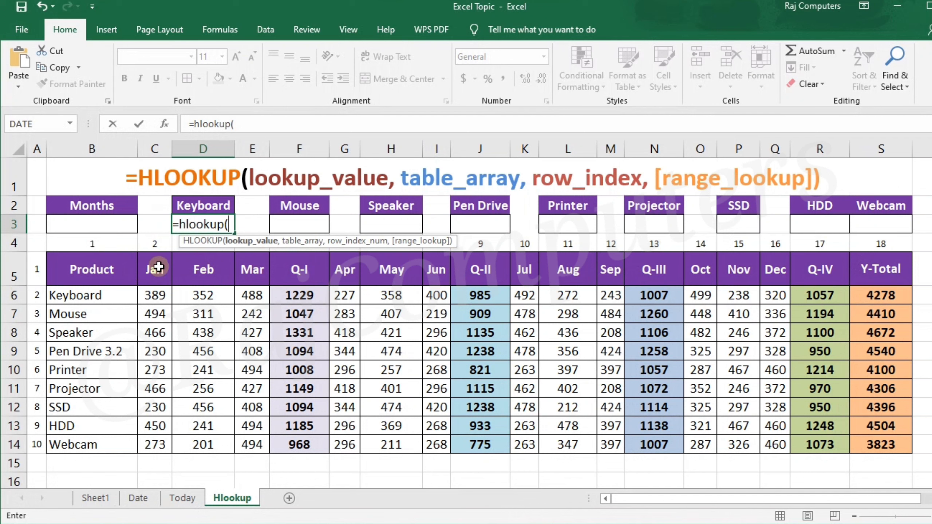
pyautogui.click(107, 228)
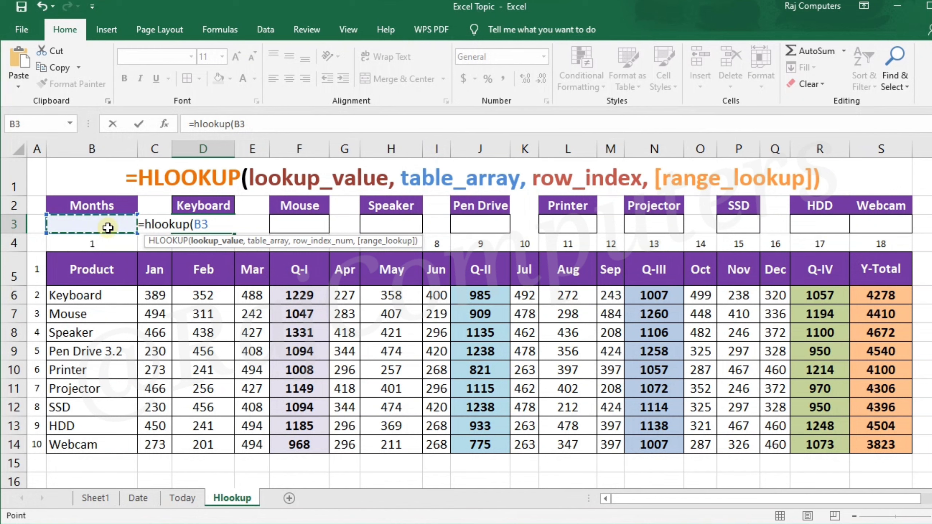
pyautogui.write(',')
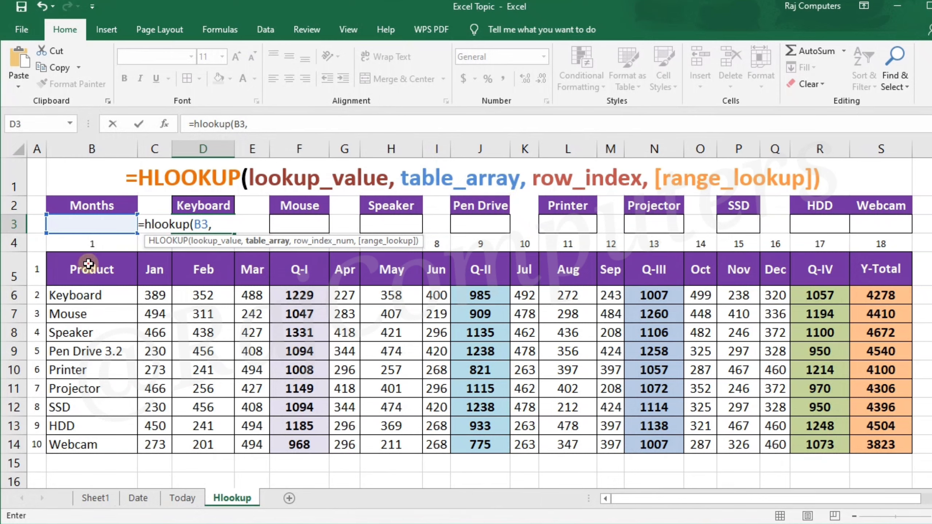
# - Complete the HLOOKUP formula with table array B5:S14, row index 2 and FALSE for an exact match
pyautogui.moveTo(88, 263)
pyautogui.mouseDown()
pyautogui.moveTo(90, 273)
pyautogui.moveTo(306, 414)
pyautogui.mouseUp()
pyautogui.moveTo(628, 452); pyautogui.dragTo(876, 445)
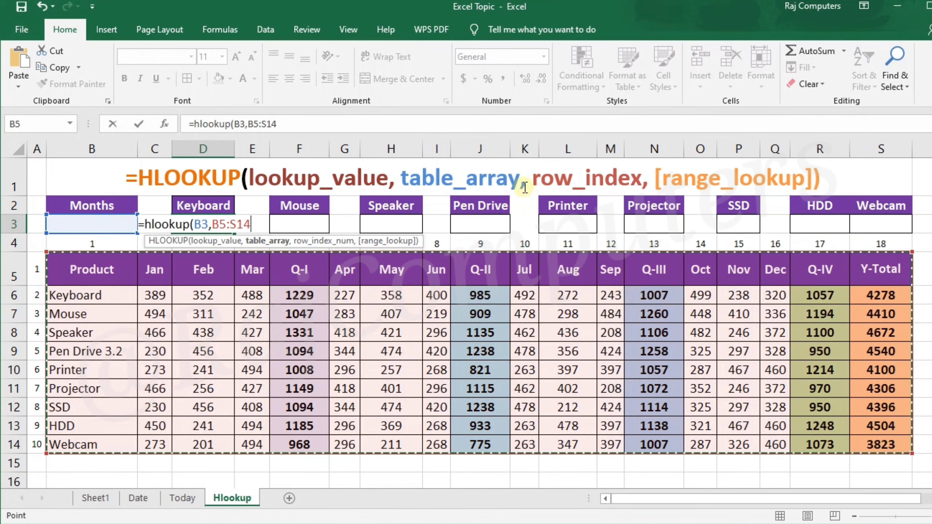
pyautogui.write(',2')
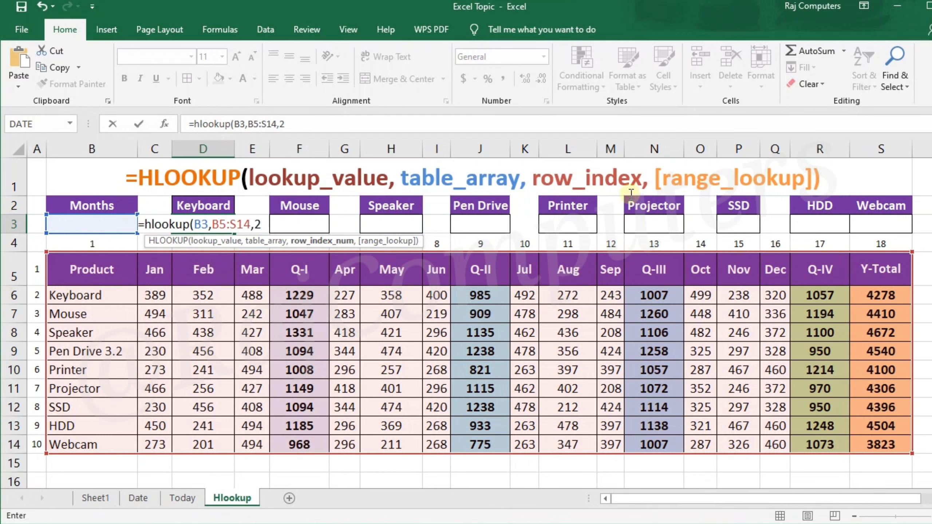
pyautogui.write(',')
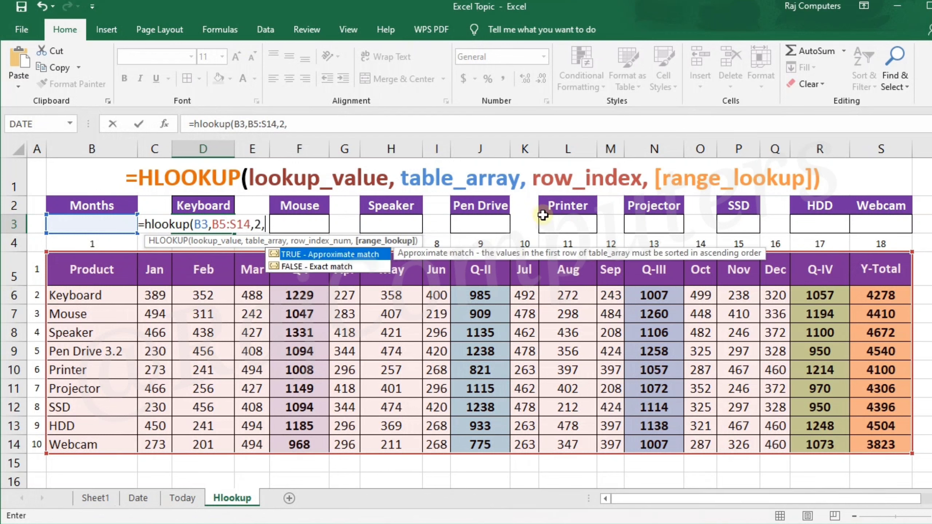
pyautogui.click(336, 268)
pyautogui.doubleClick(335, 268)
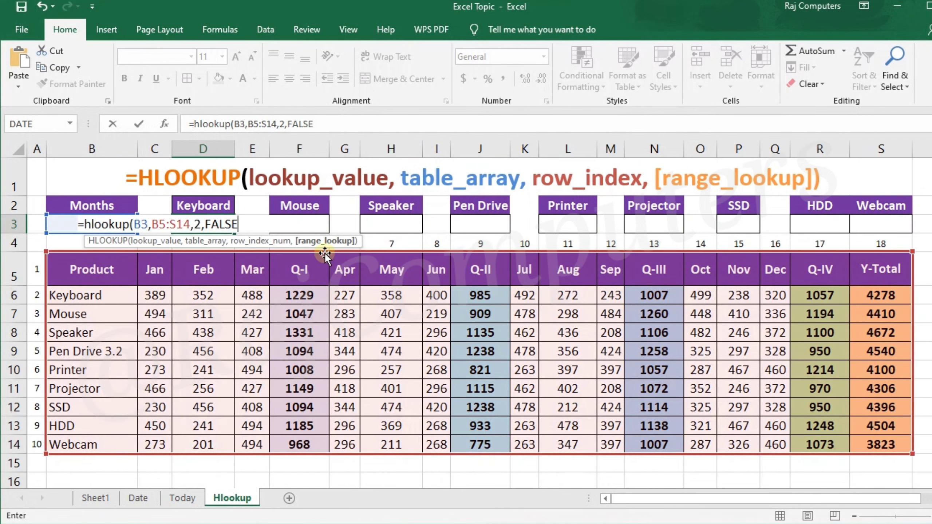
pyautogui.write(')')
pyautogui.press('Return')
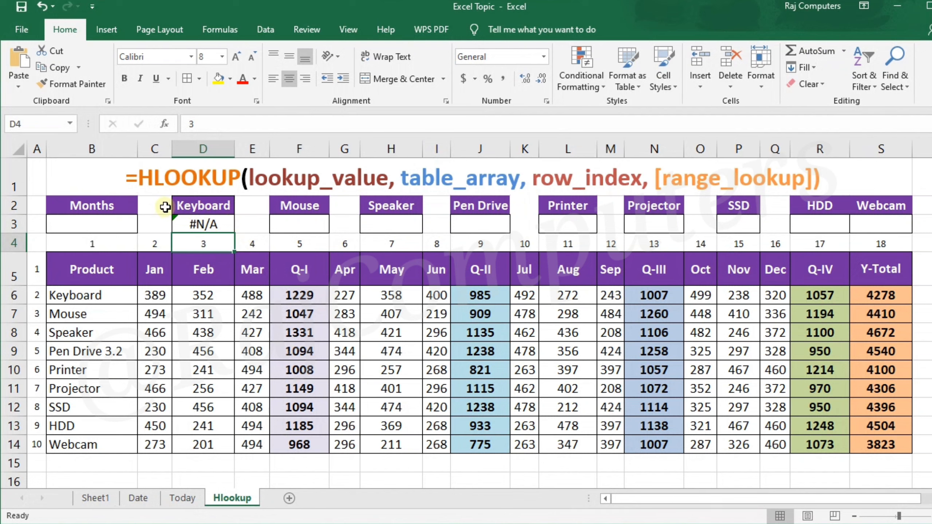
# - Enter May as the lookup month in cell B3 to test the Keyboard formula
pyautogui.click(102, 227)
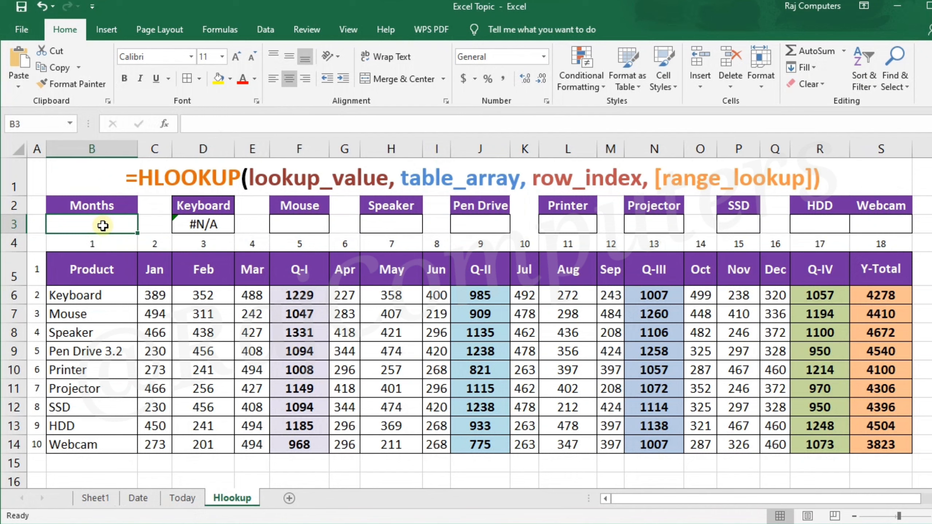
pyautogui.write('May')
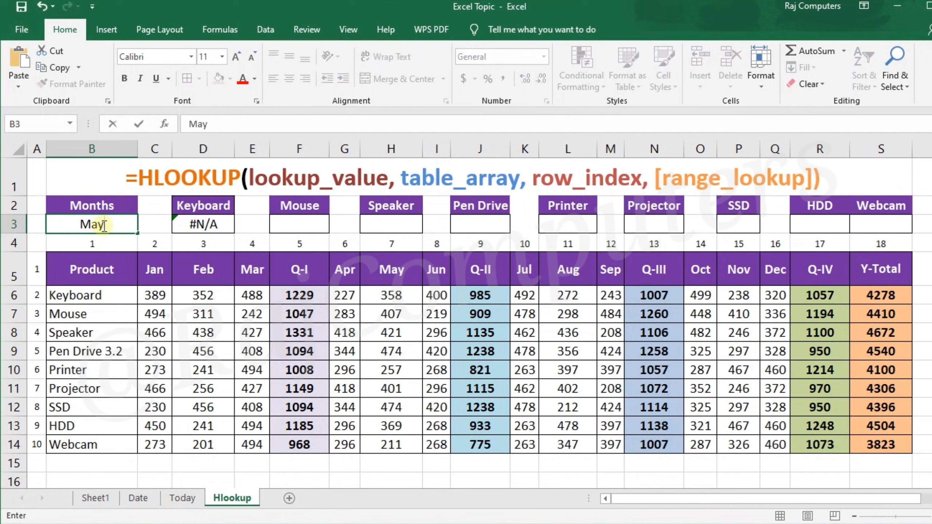
pyautogui.press('Tab')
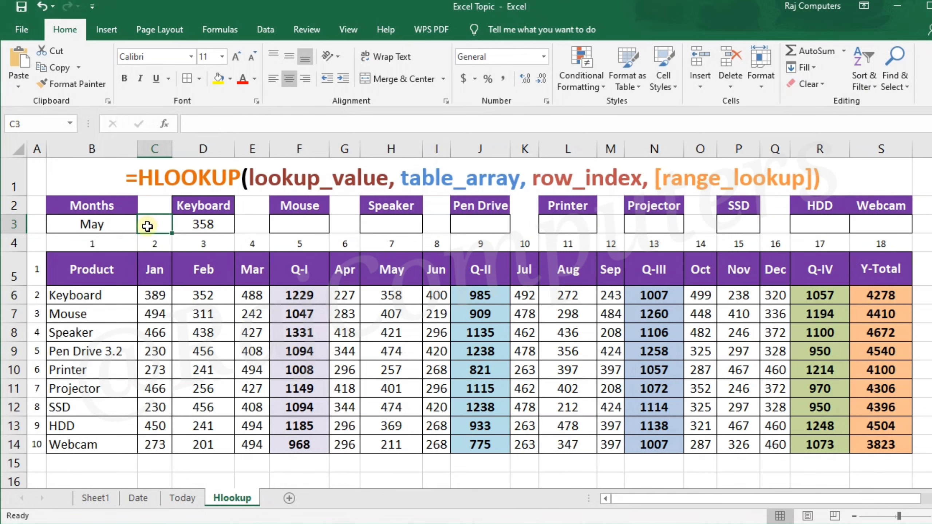
# - Change the lookup month in cell B3 to Feb
pyautogui.click(113, 229)
pyautogui.write('Fe')
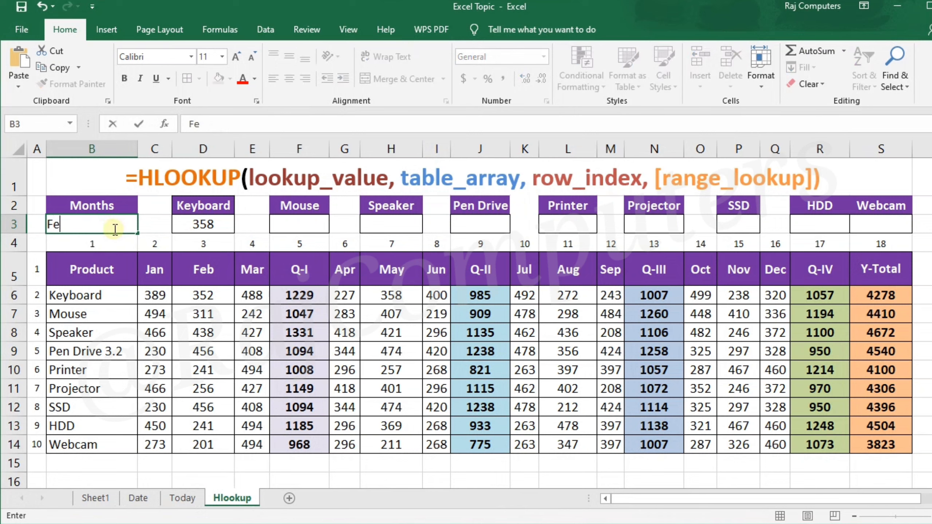
pyautogui.write('b')
pyautogui.press('Tab')
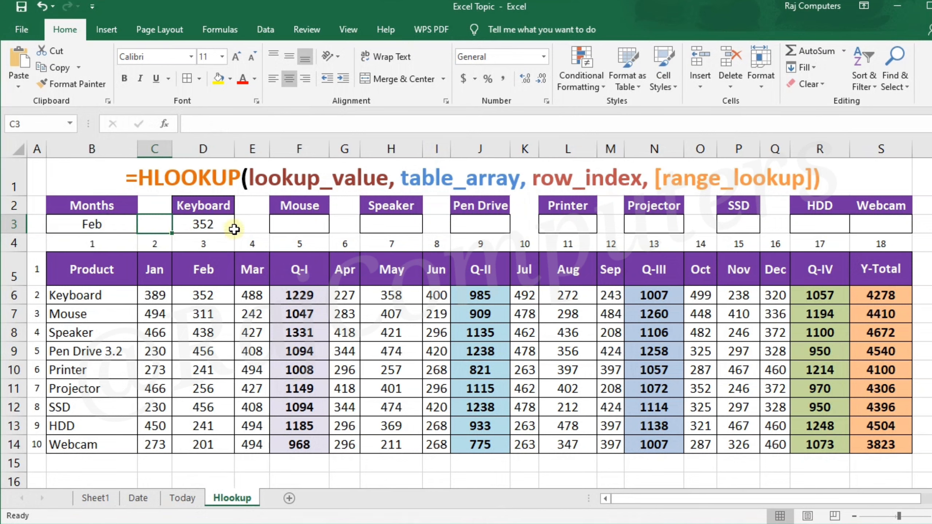
# - Enter an HLOOKUP formula in the Mouse result cell F3 with lookup value B3, table array B5:S14, row index 3 and range lookup 0
pyautogui.click(287, 228)
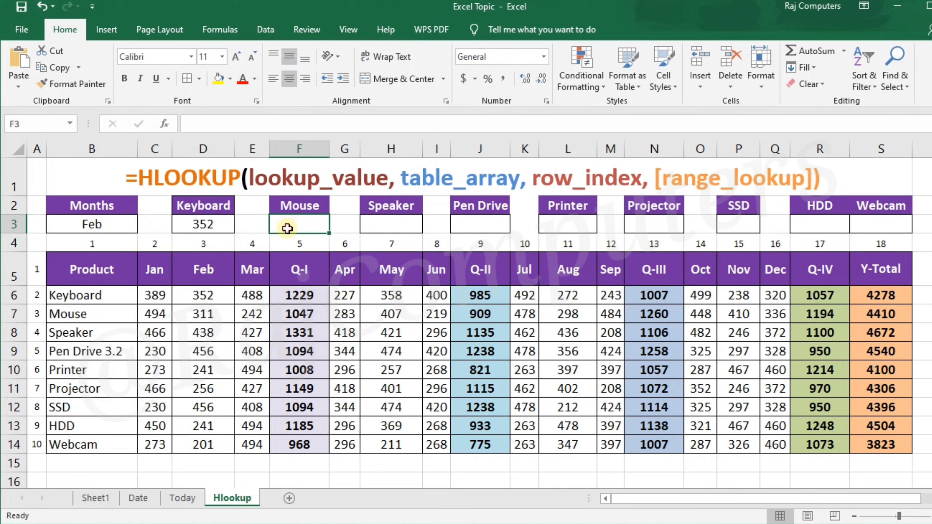
pyautogui.write('=hlook')
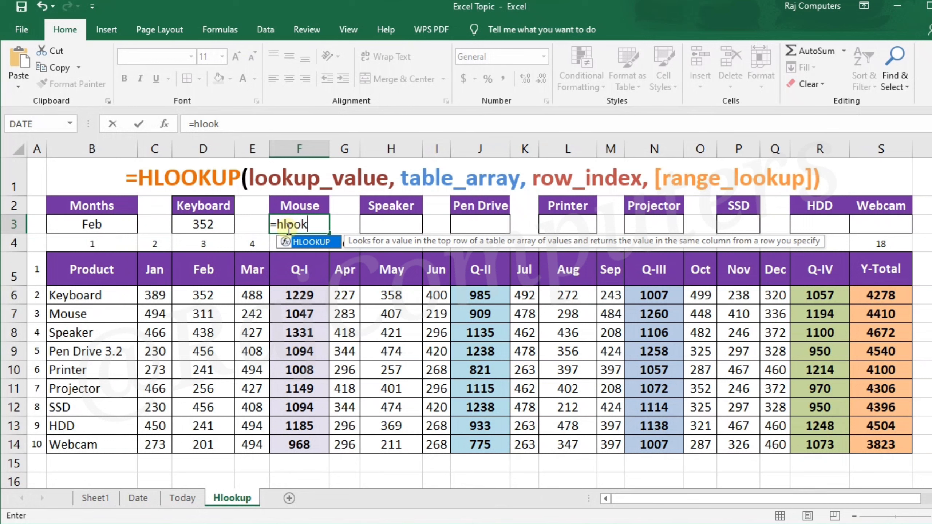
pyautogui.write('up(')
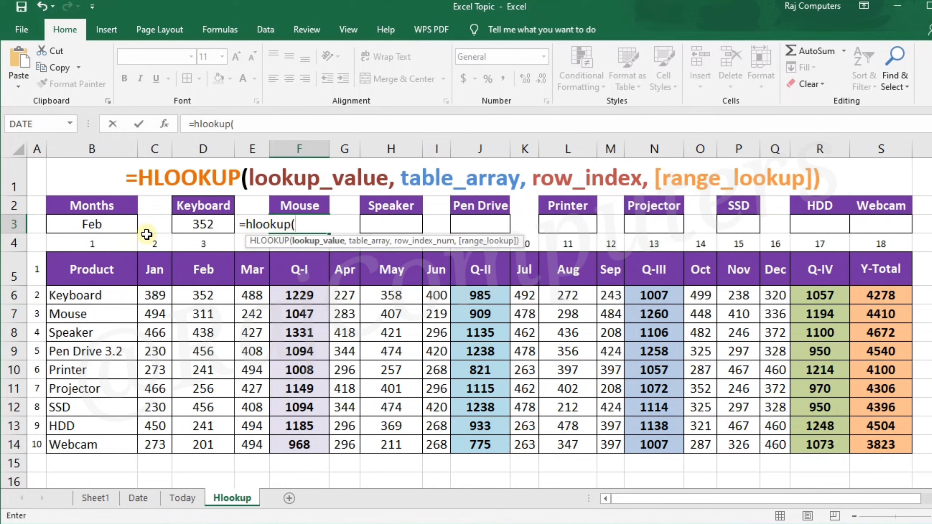
pyautogui.click(112, 226)
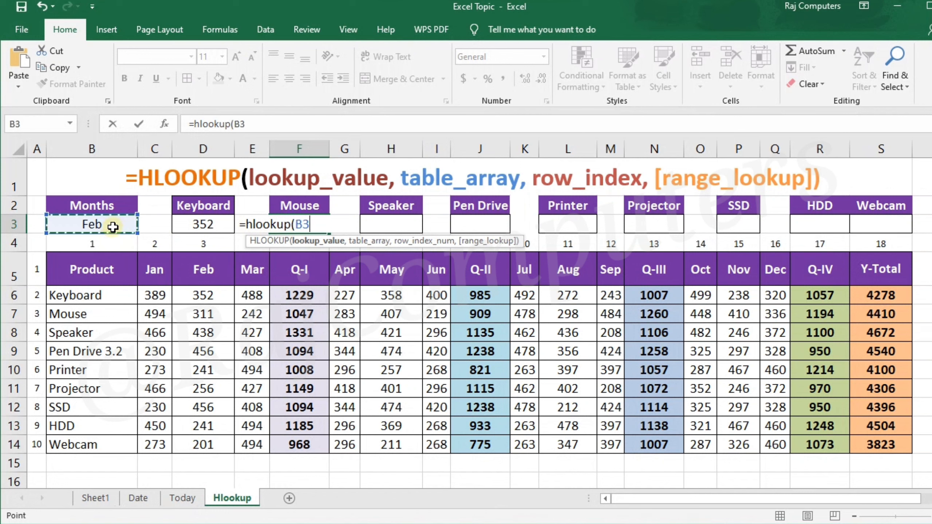
pyautogui.write(',')
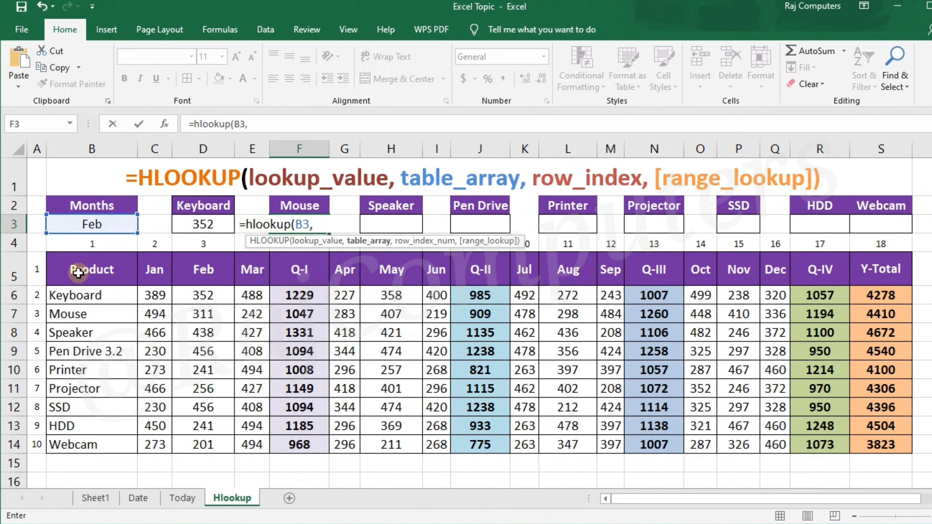
pyautogui.moveTo(76, 268); pyautogui.dragTo(874, 454)
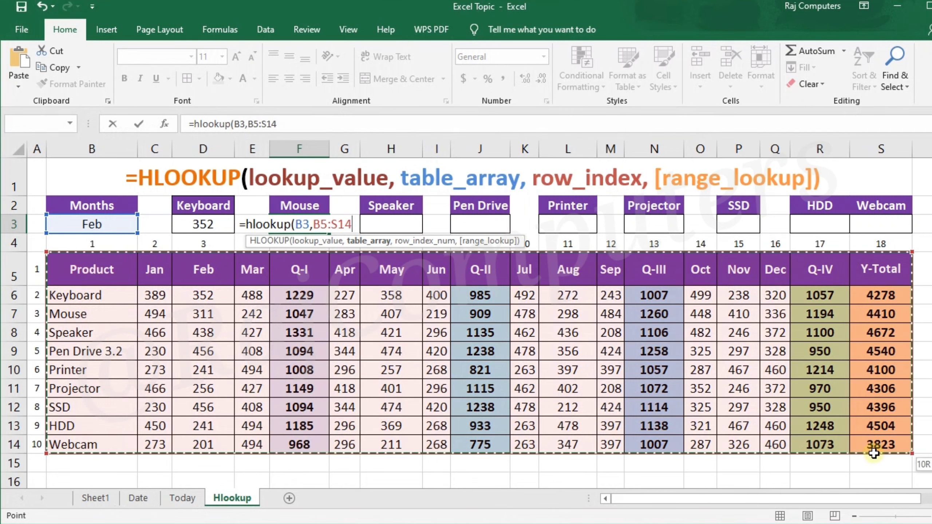
pyautogui.write(',')
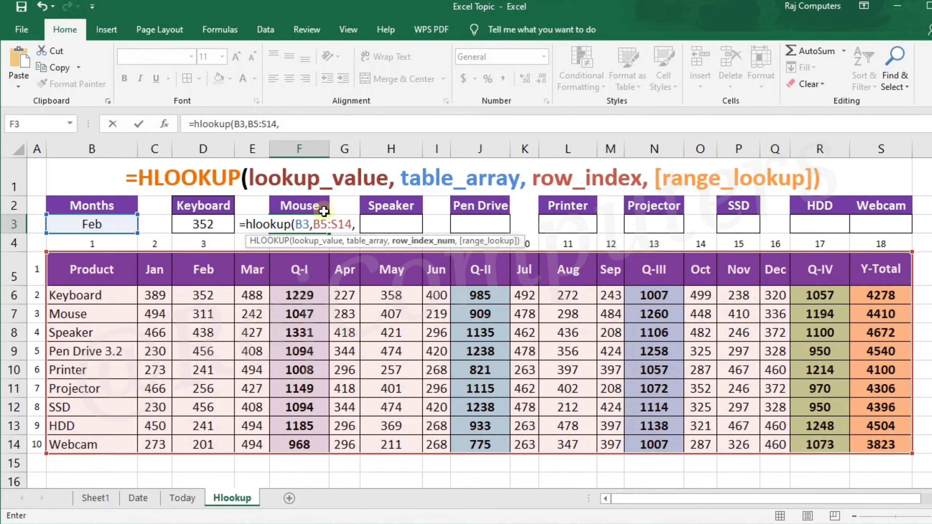
pyautogui.write('3')
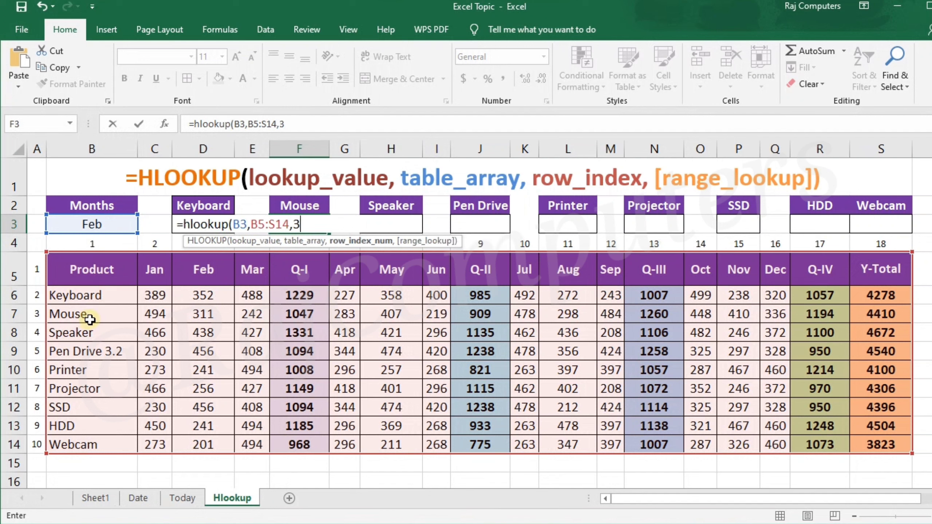
pyautogui.write(',')
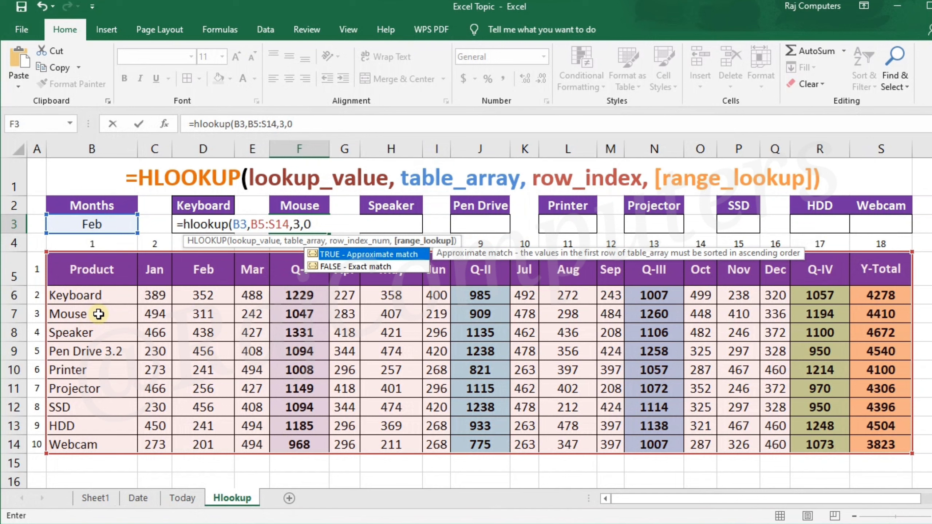
pyautogui.write('0)')
pyautogui.press('Return')
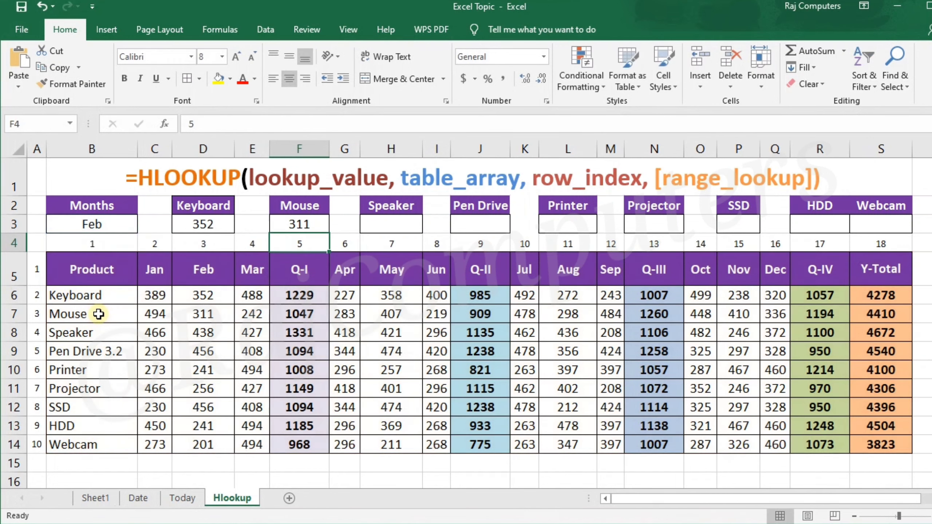
# - Enter an HLOOKUP formula in the Speaker result cell H3 with lookup value B3, table array B5:S14, row index 4 and range lookup 0
pyautogui.click(419, 224)
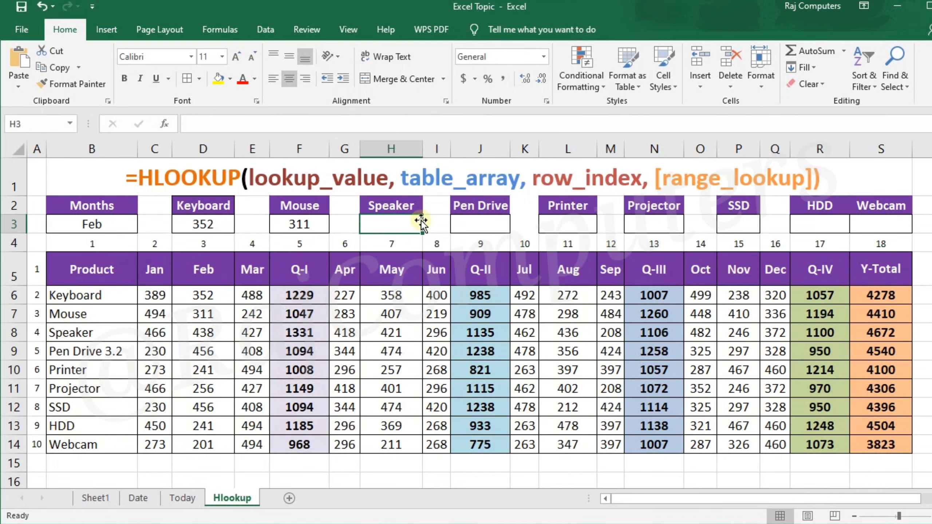
pyautogui.write('=hlookup')
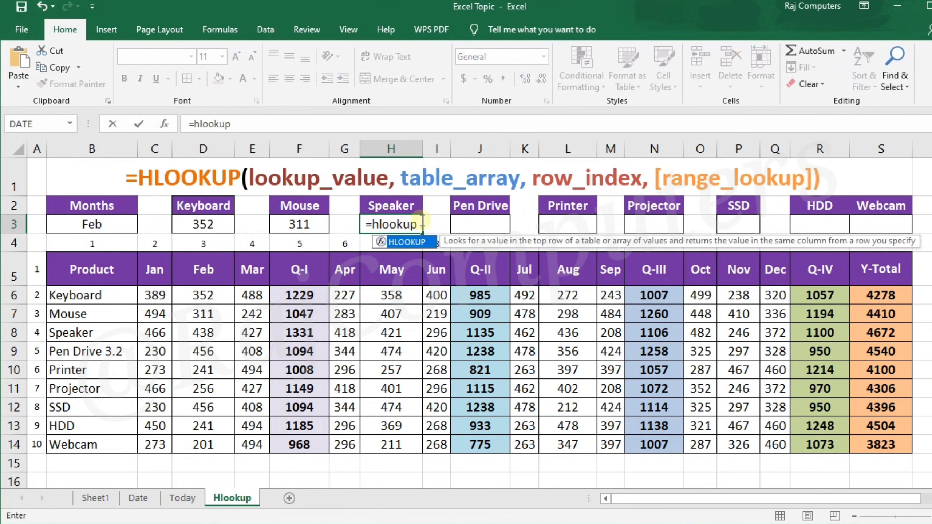
pyautogui.write('(')
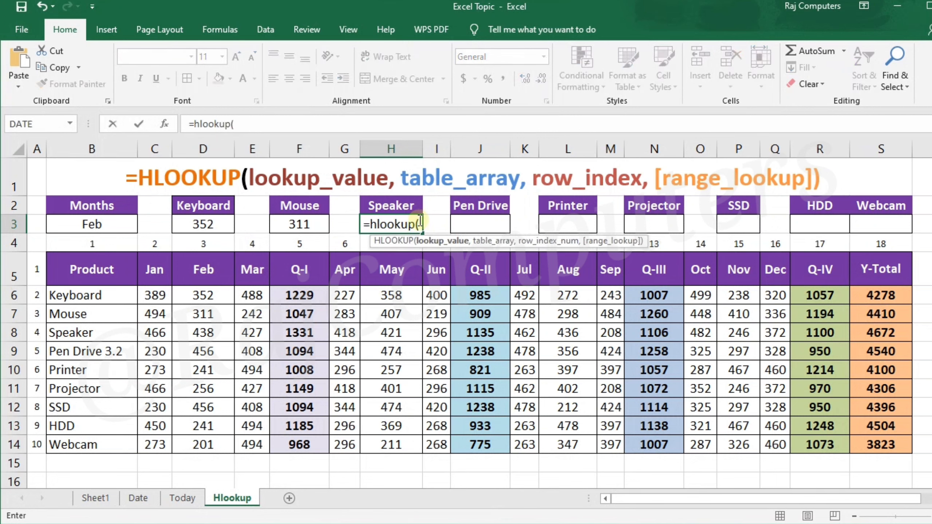
pyautogui.click(102, 226)
pyautogui.write(',')
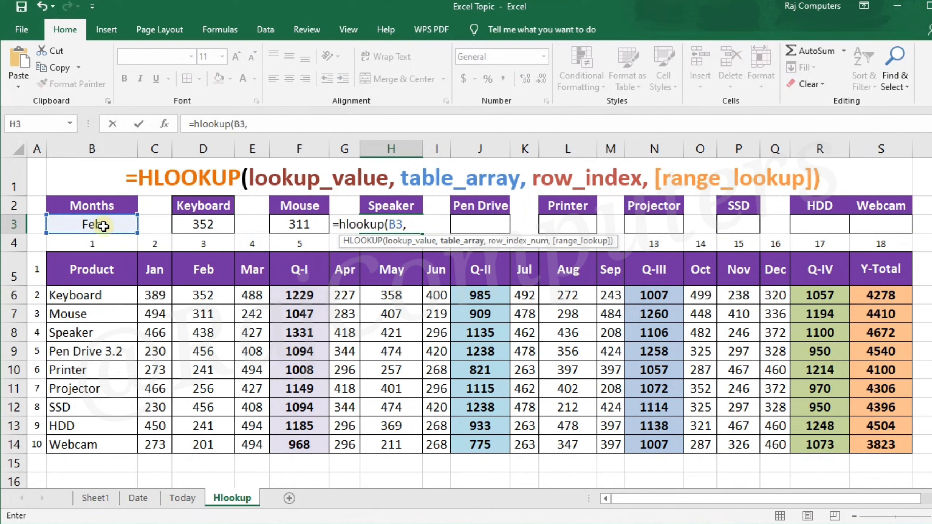
pyautogui.moveTo(96, 269); pyautogui.dragTo(900, 445)
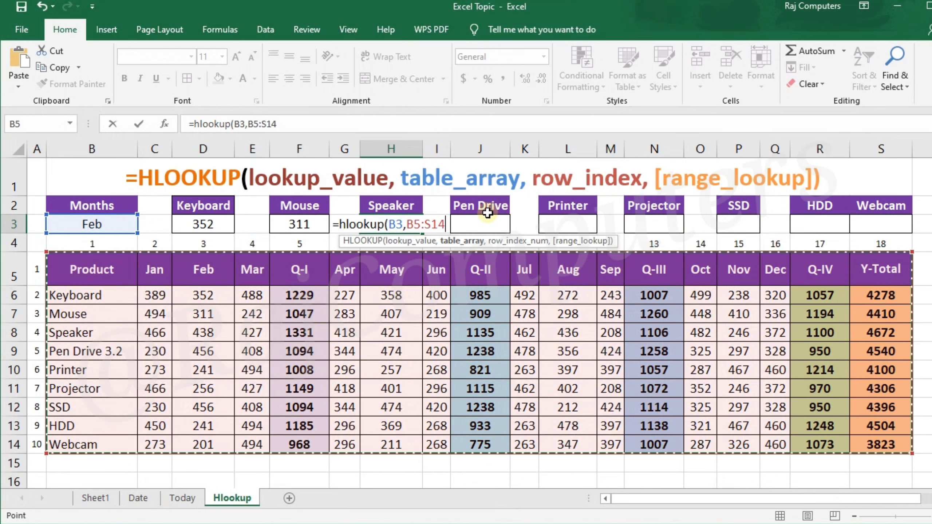
pyautogui.write(',')
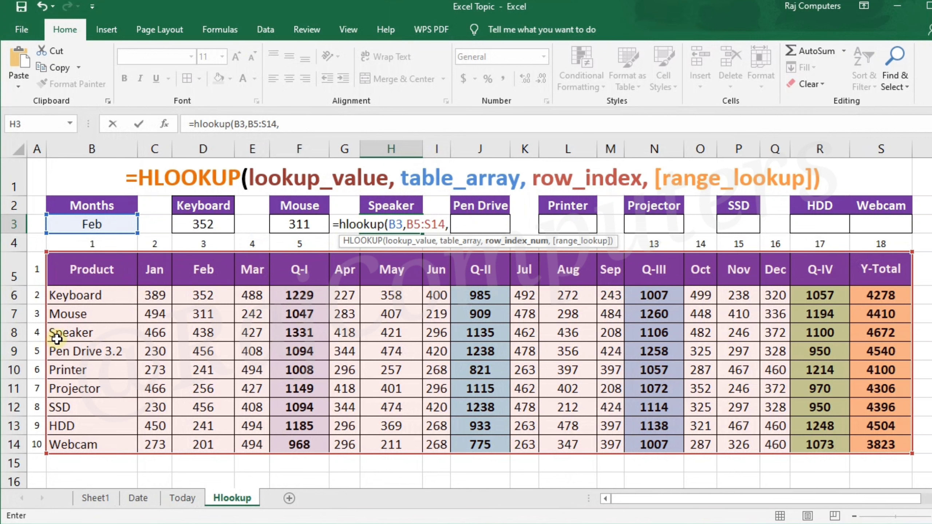
pyautogui.write('4')
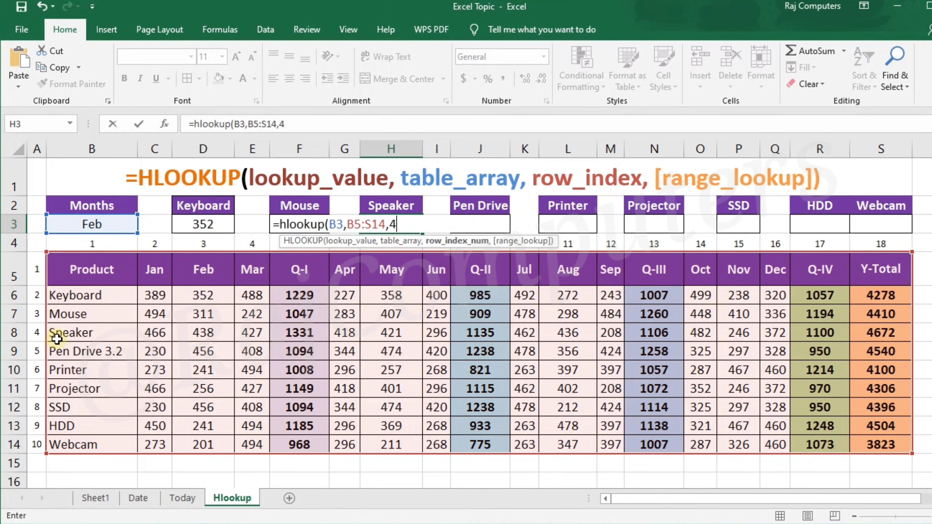
pyautogui.write(',')
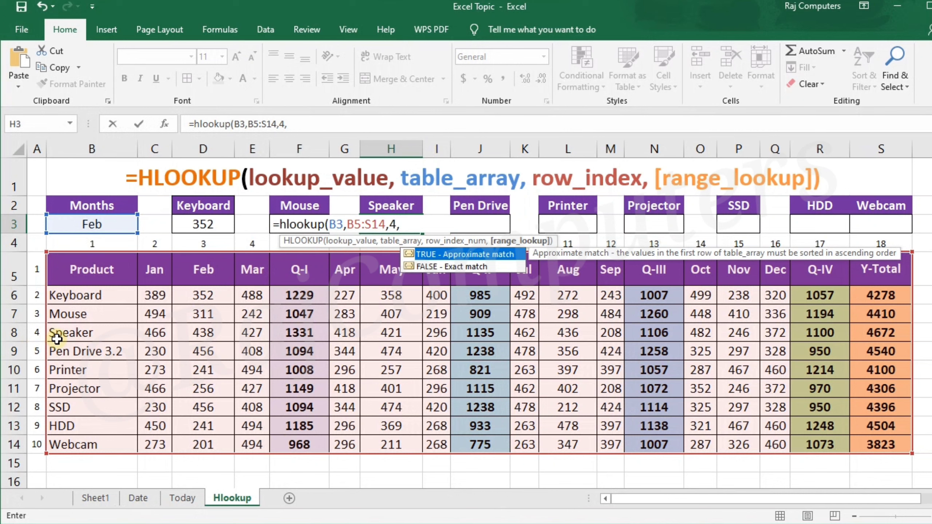
pyautogui.write('0)')
pyautogui.press('Return')
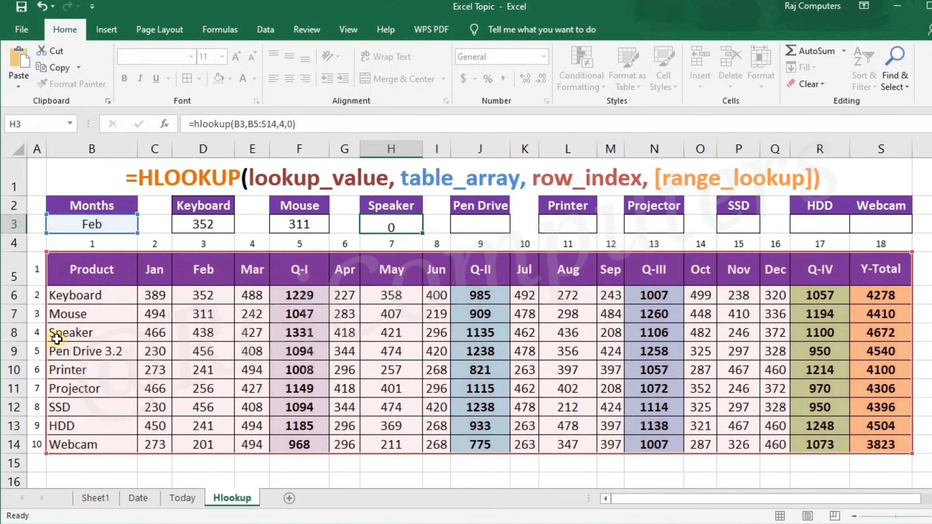
# - Enter an HLOOKUP formula in the Pen Drive result cell J3 with lookup value B3, table array B5:S14, row index 5 and range lookup 0
pyautogui.click(472, 225)
pyautogui.write('=')
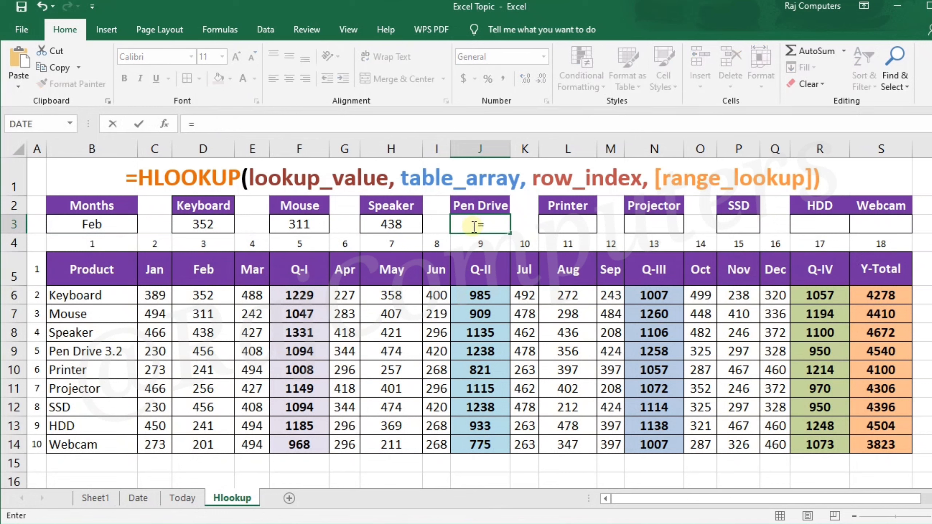
pyautogui.write('h')
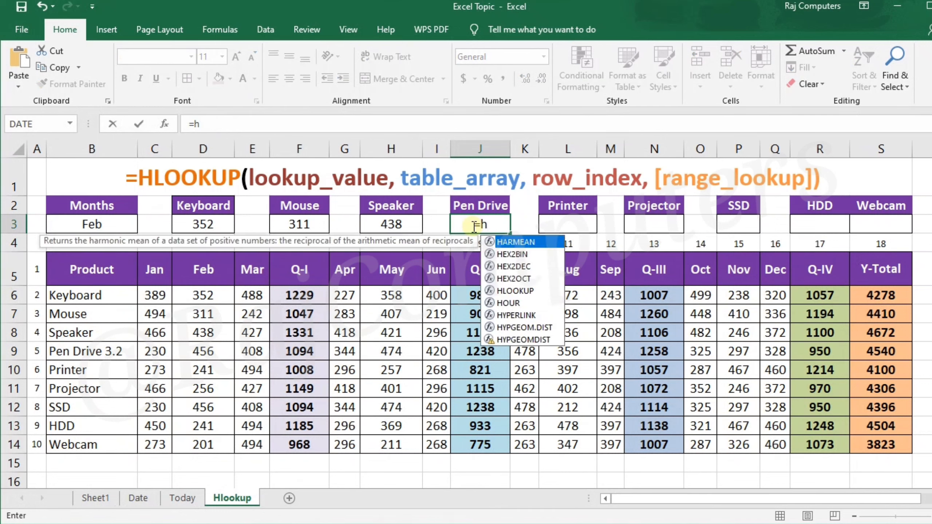
pyautogui.write('lookup')
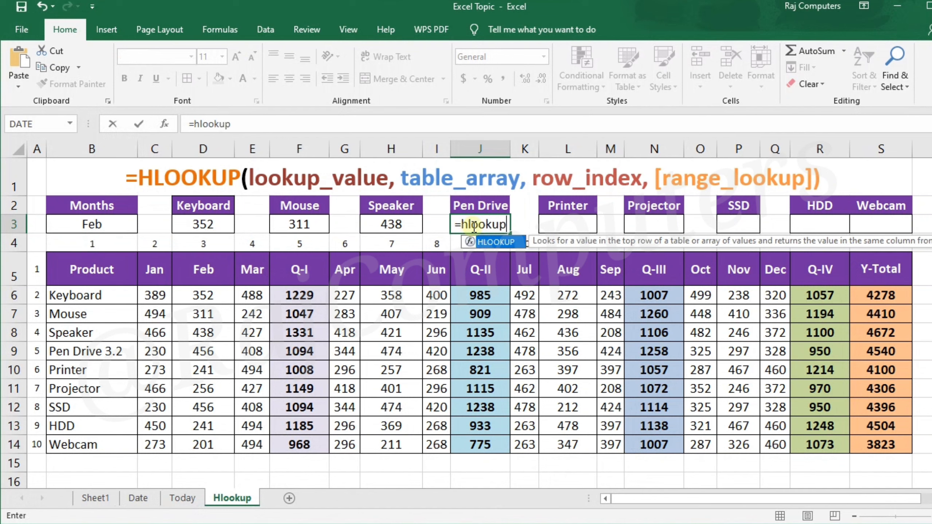
pyautogui.write('(')
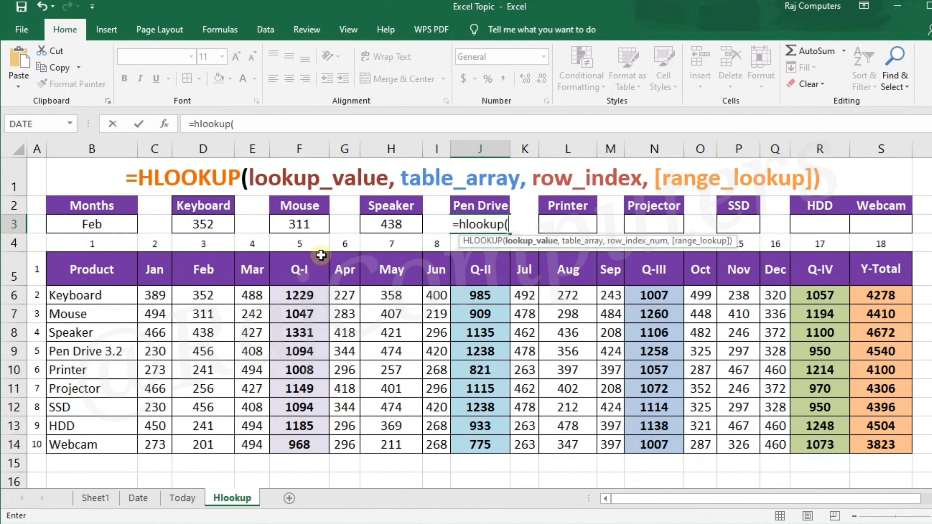
pyautogui.click(96, 230)
pyautogui.write(',')
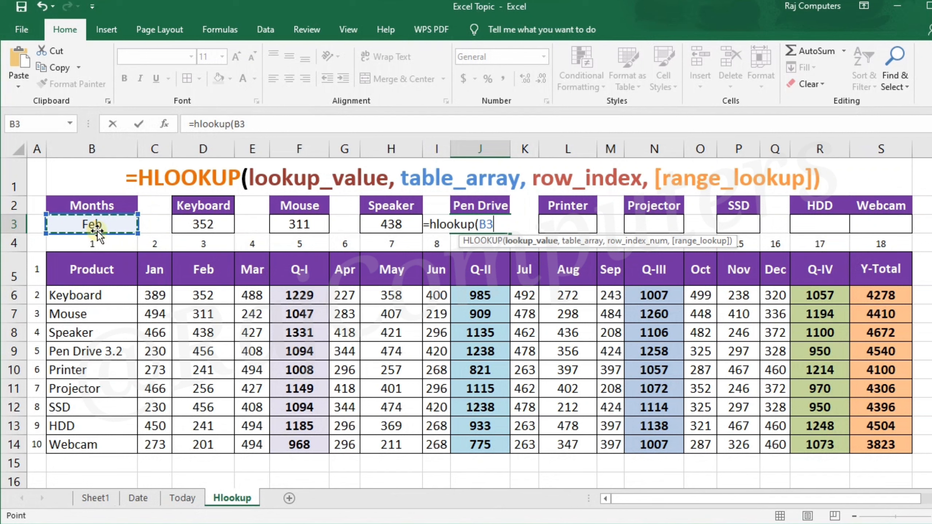
pyautogui.moveTo(79, 272); pyautogui.dragTo(874, 444)
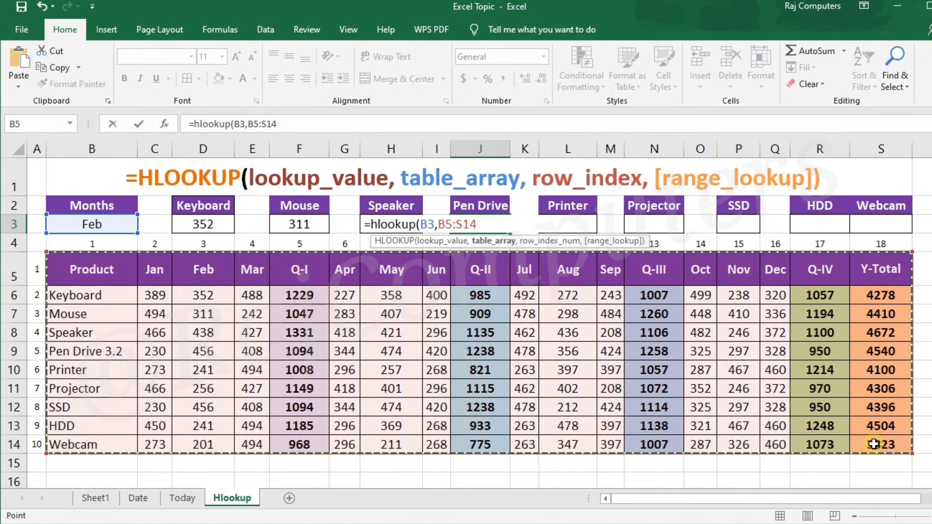
pyautogui.write(',')
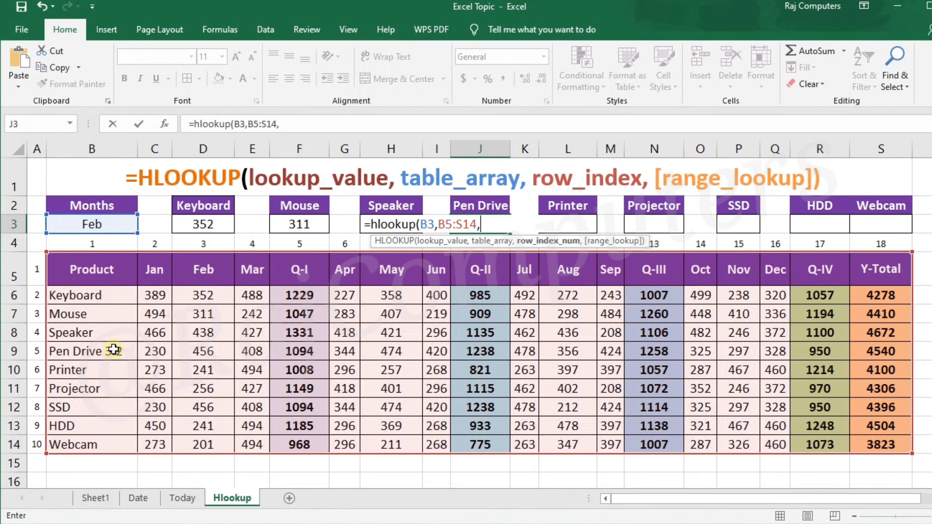
pyautogui.write('5,')
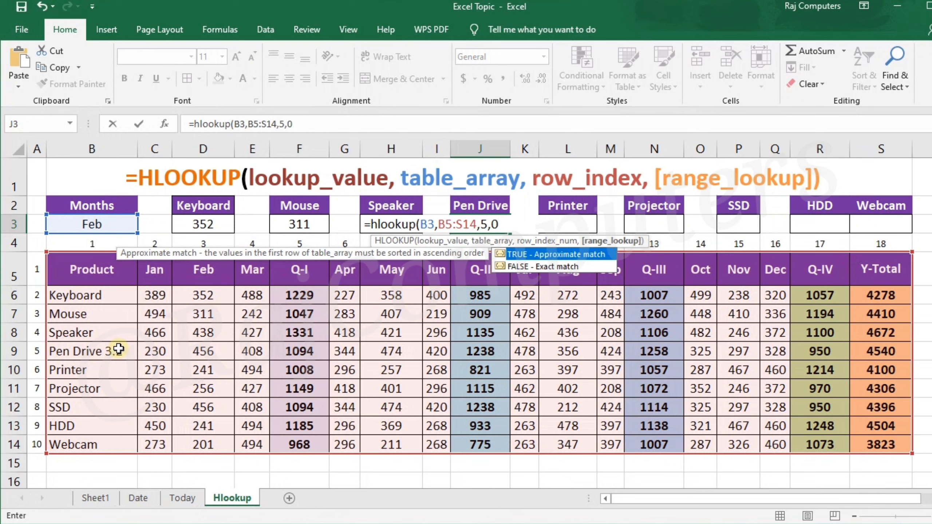
pyautogui.write('0)')
pyautogui.press('Return')
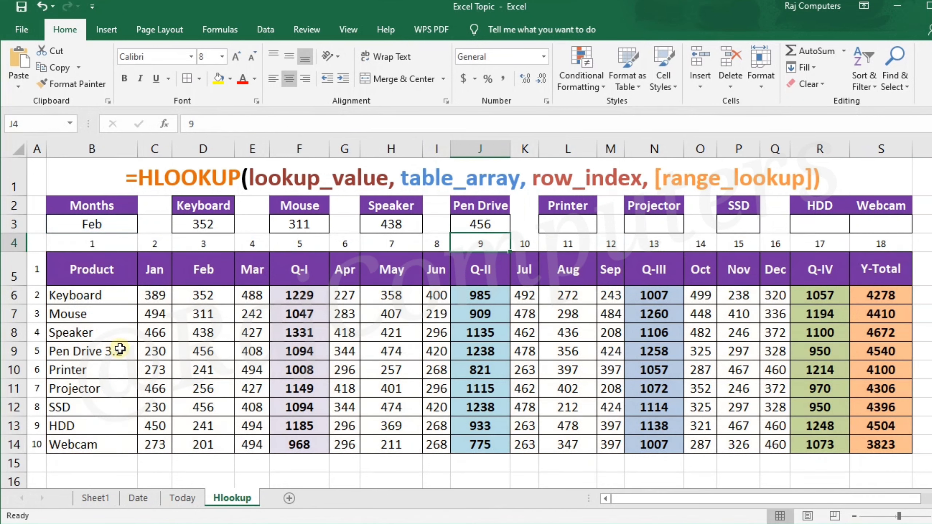
# - Enter an HLOOKUP formula in the Printer result cell L3 with lookup value B3, table array B5:S14, row index 6 and range lookup 0
pyautogui.click(585, 229)
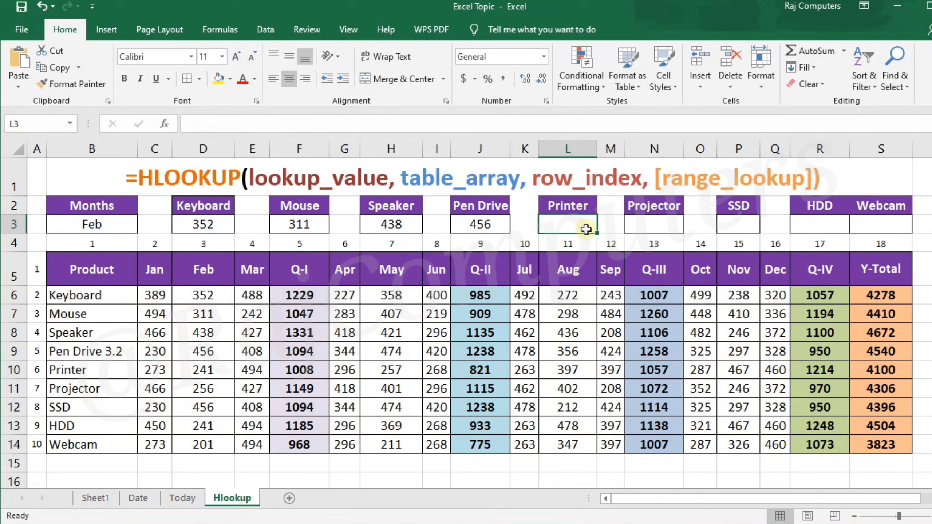
pyautogui.write('=')
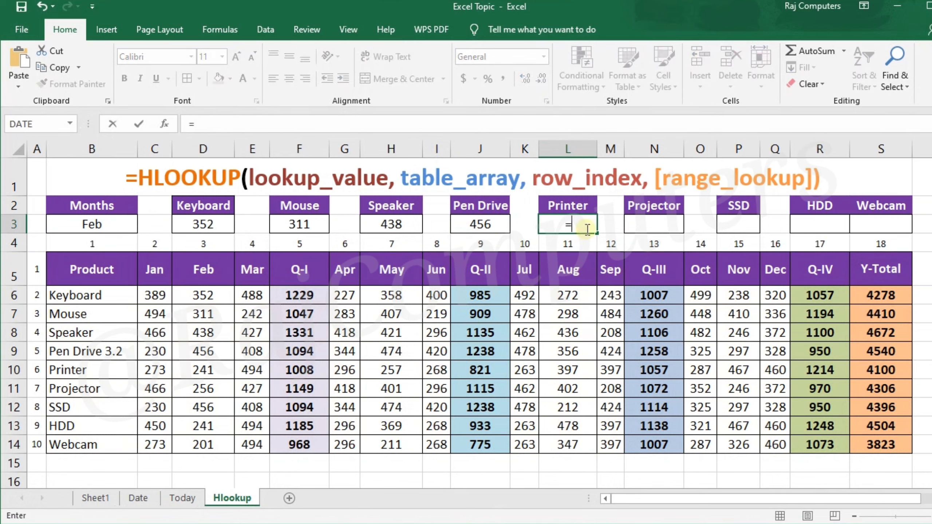
pyautogui.write('hlooku')
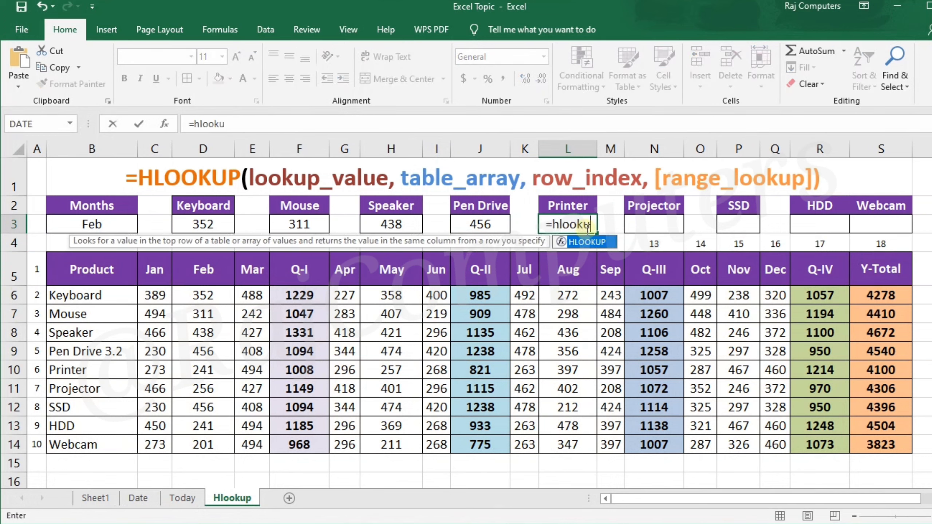
pyautogui.write('p(')
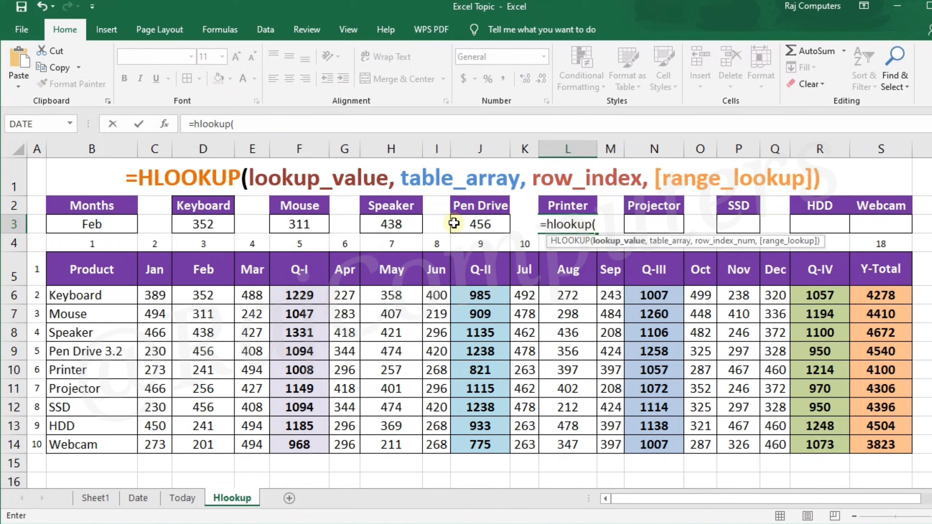
pyautogui.click(106, 230)
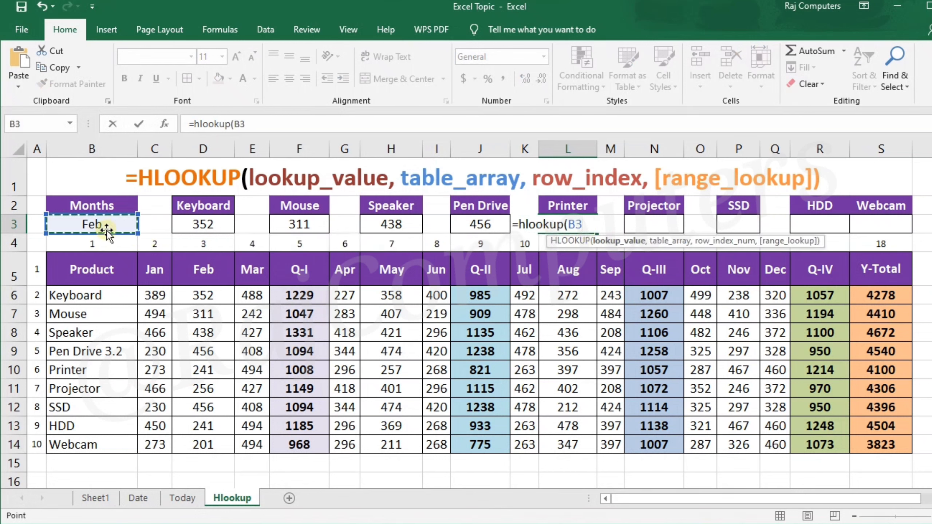
pyautogui.write(',')
pyautogui.moveTo(98, 270); pyautogui.dragTo(878, 450)
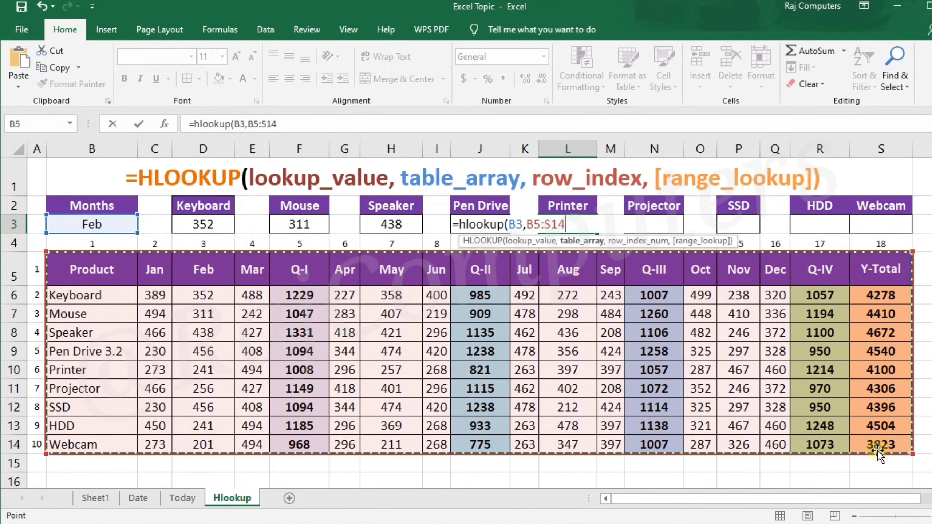
pyautogui.write(',')
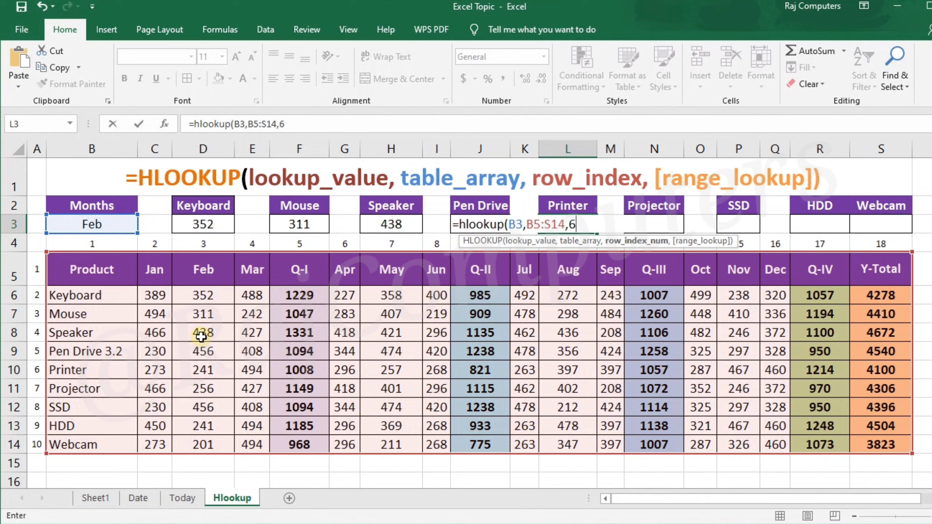
pyautogui.write('6,0)')
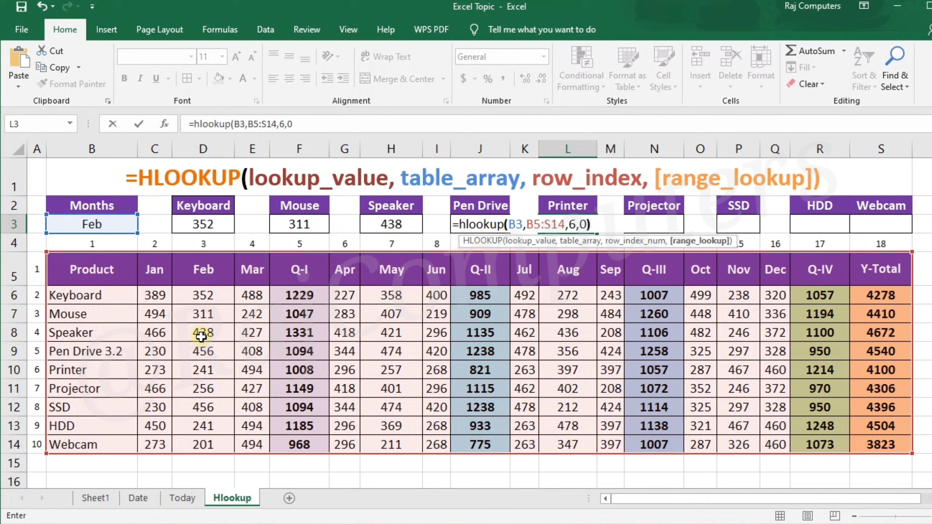
pyautogui.press('Return')
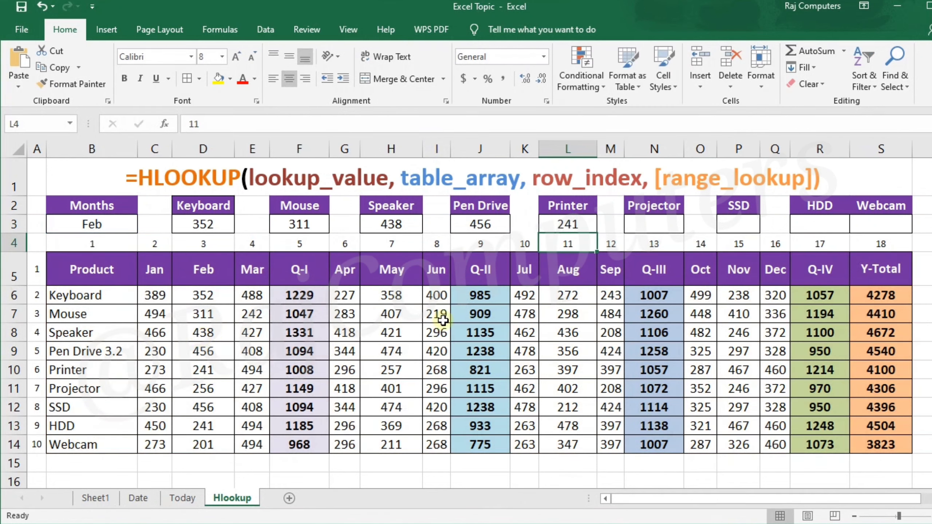
# - Enter an HLOOKUP formula in the Projector result cell N3 with lookup value B3, table array B5:S14, row index 7 and range lookup 0
pyautogui.click(640, 225)
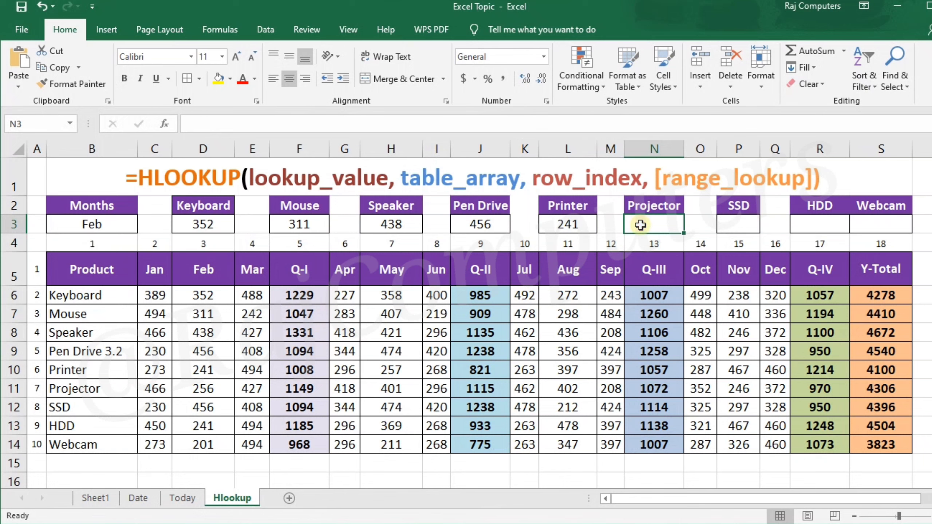
pyautogui.write('=hloo')
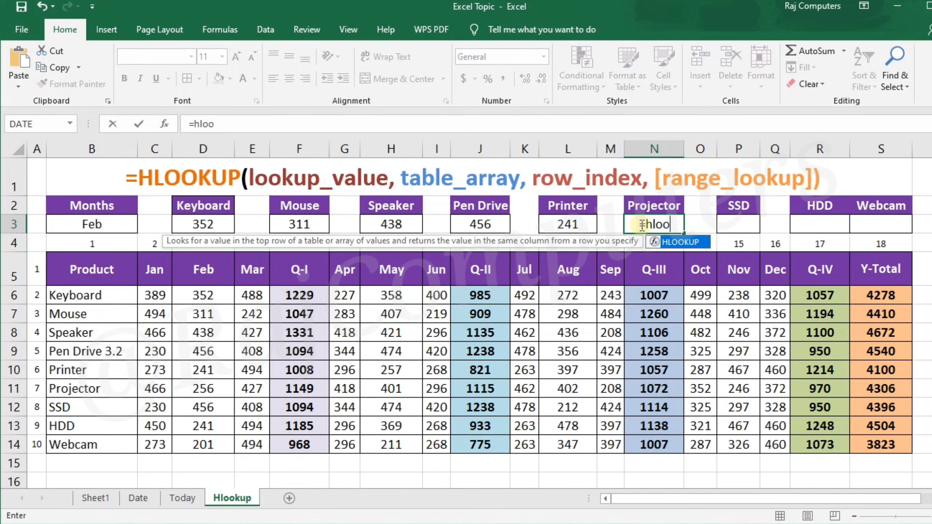
pyautogui.write('kup')
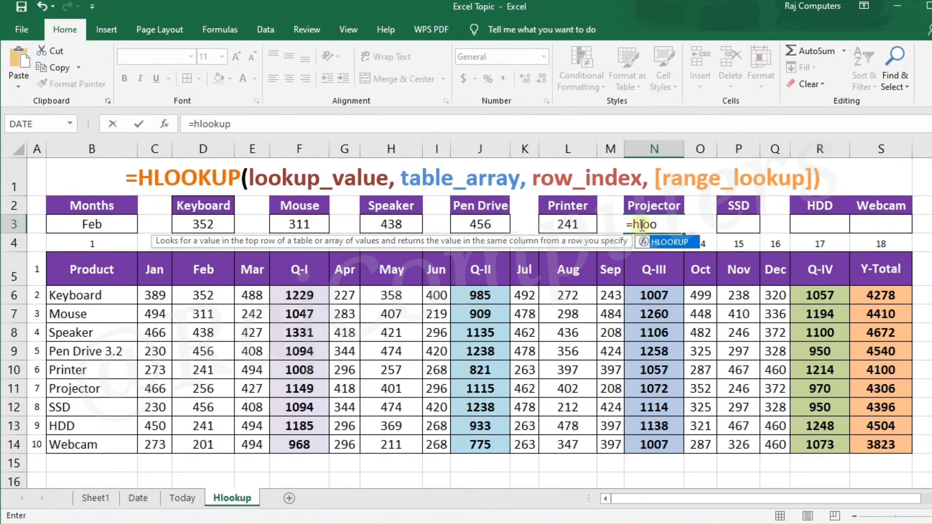
pyautogui.write('(')
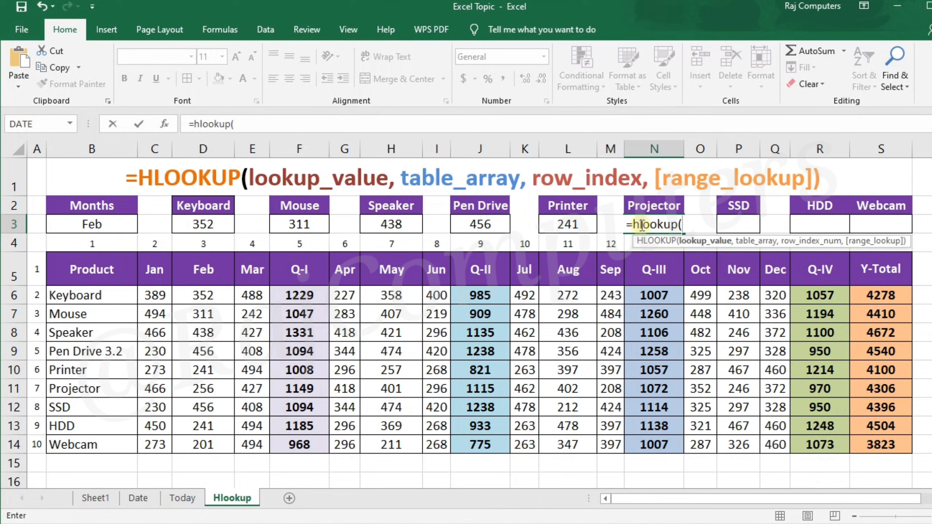
pyautogui.click(81, 221)
pyautogui.write(',')
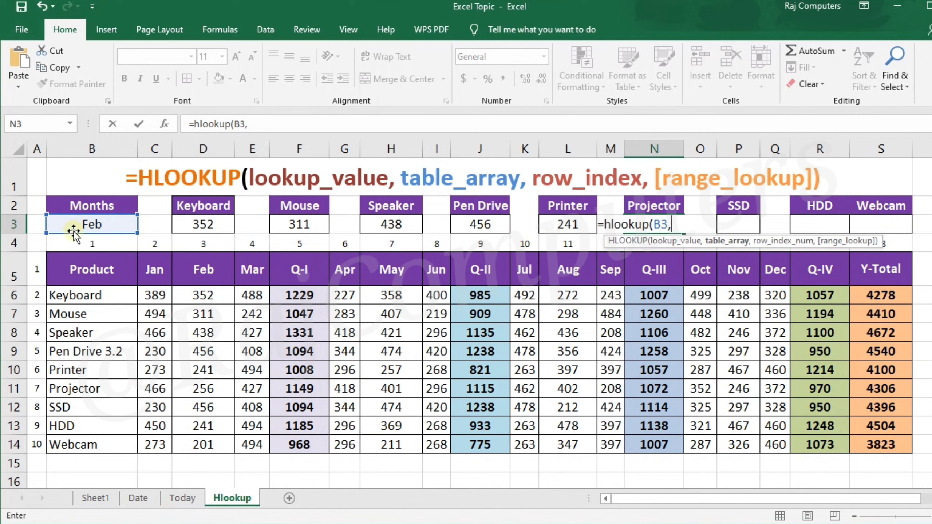
pyautogui.moveTo(83, 266); pyautogui.dragTo(857, 444)
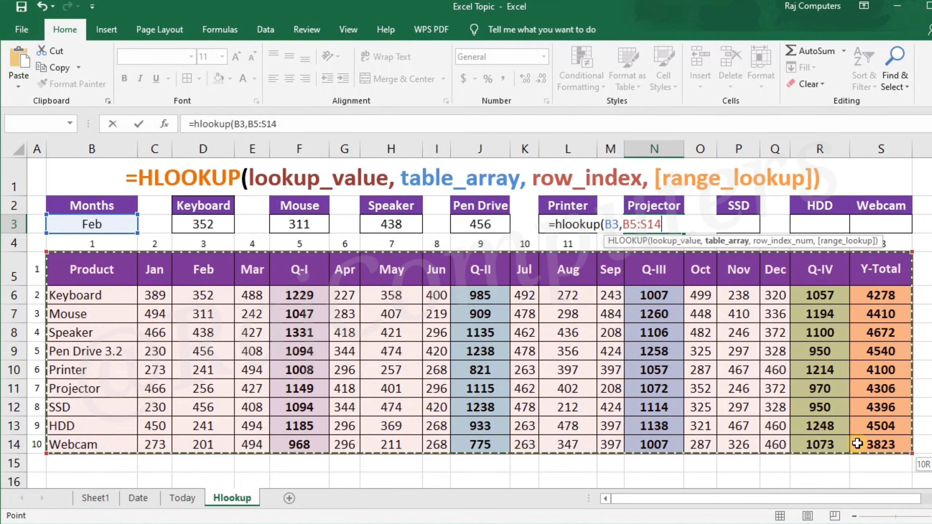
pyautogui.write(',')
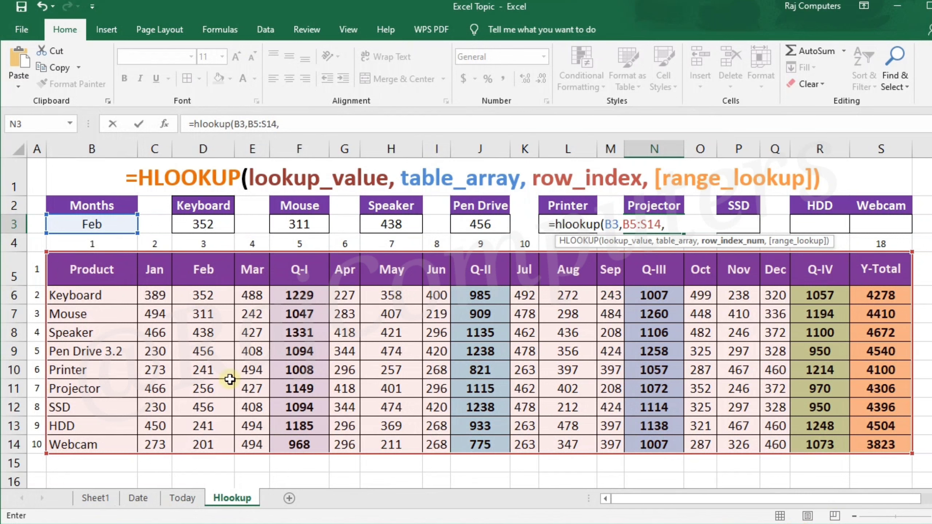
pyautogui.write('7,0')
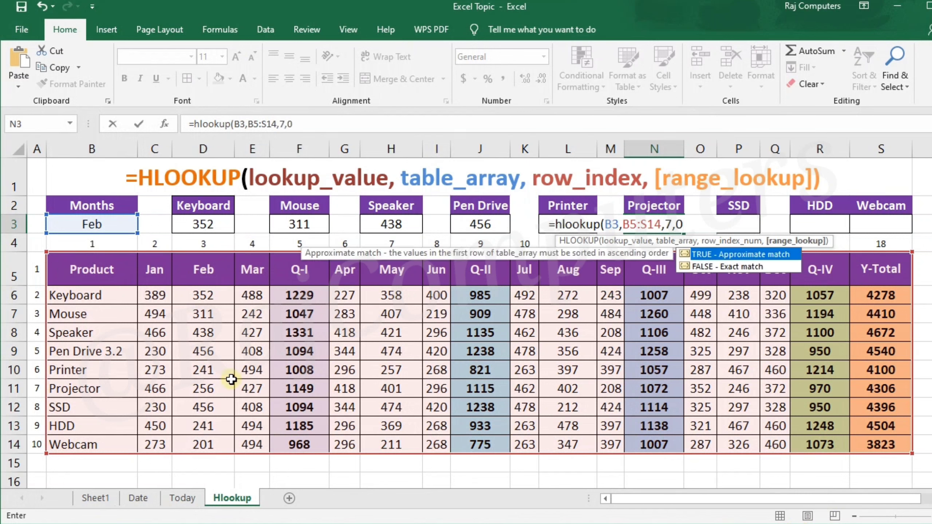
pyautogui.write(')')
pyautogui.press('Return')
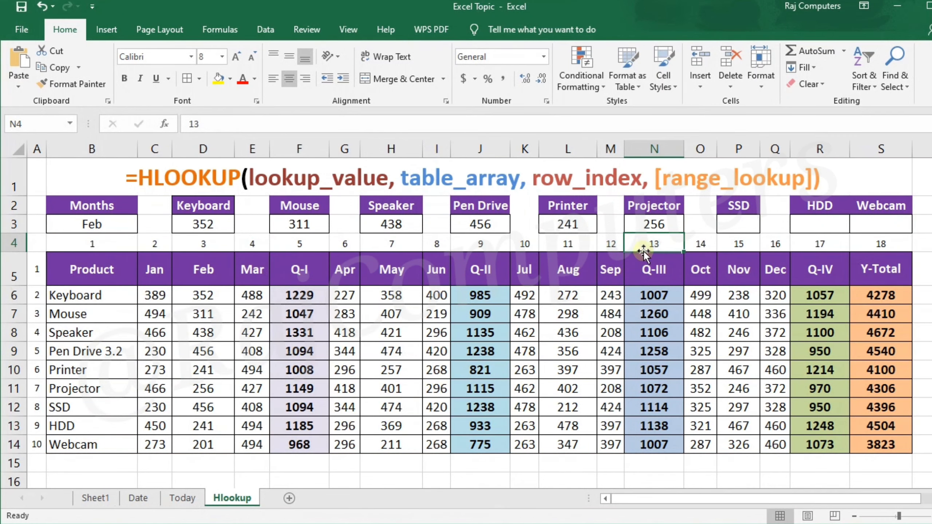
# - Enter an HLOOKUP formula in the SSD result cell P3 with lookup value B3, table array B5:S14, row index 8 and range lookup 0
pyautogui.click(749, 225)
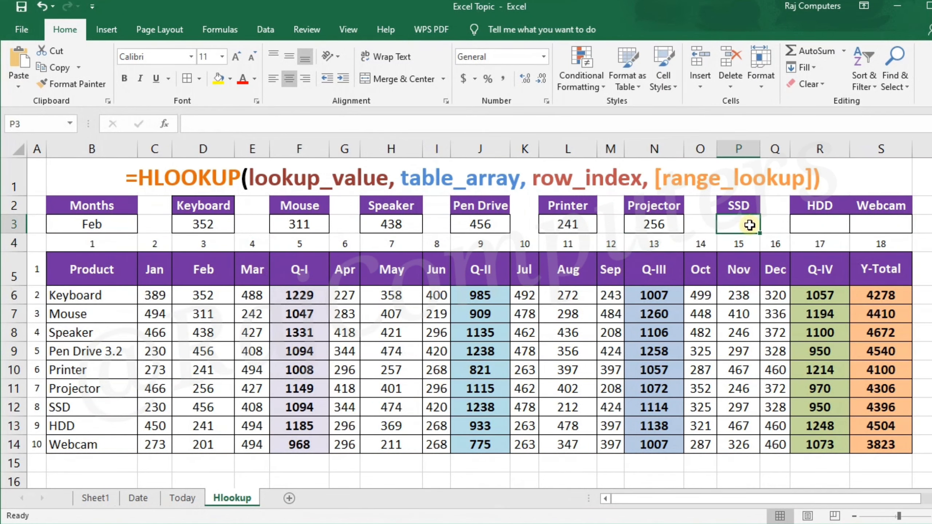
pyautogui.write('=h')
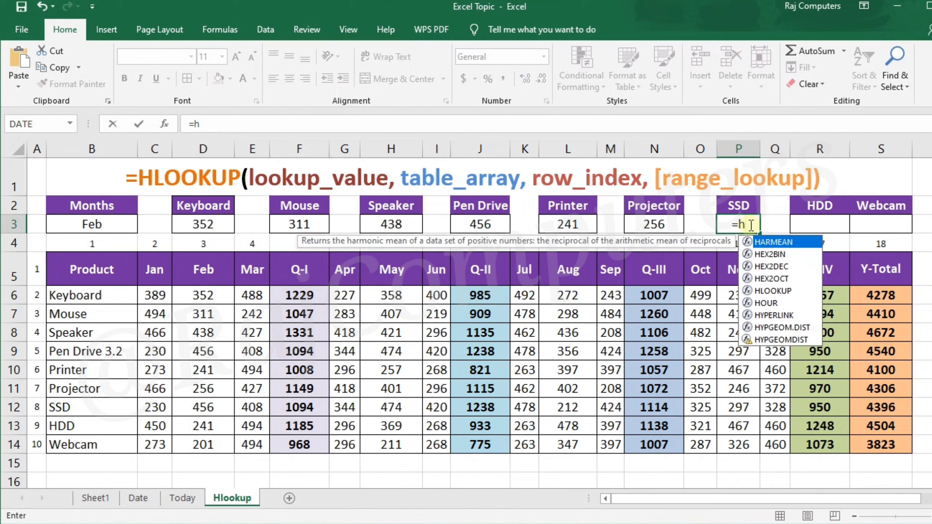
pyautogui.write('lookup')
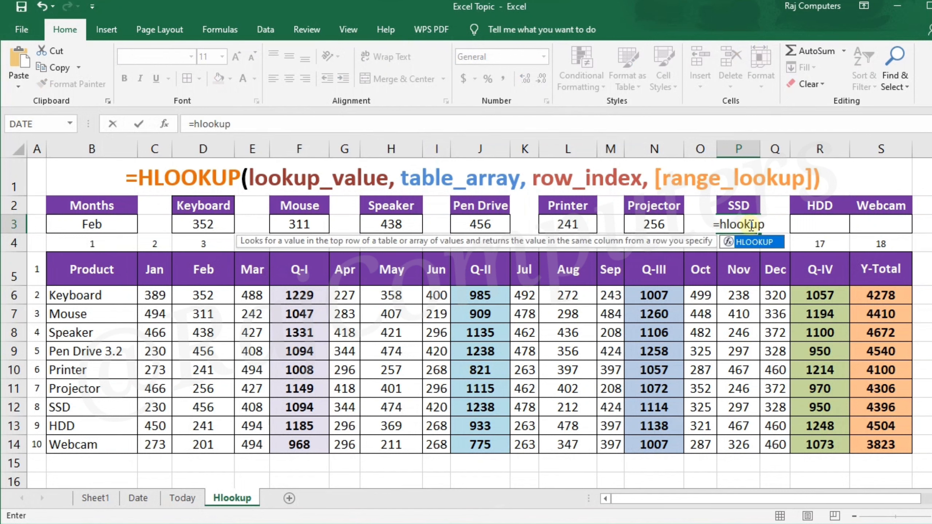
pyautogui.write('(')
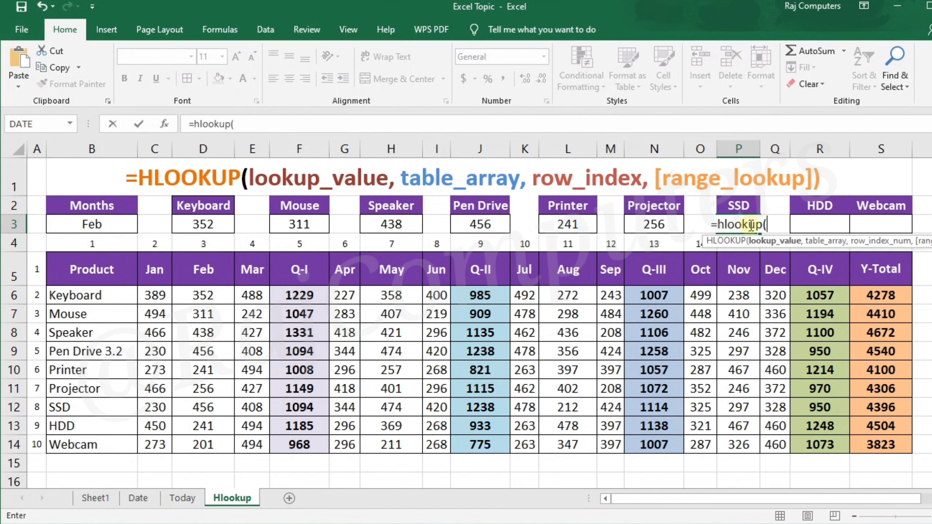
pyautogui.click(95, 223)
pyautogui.write(',')
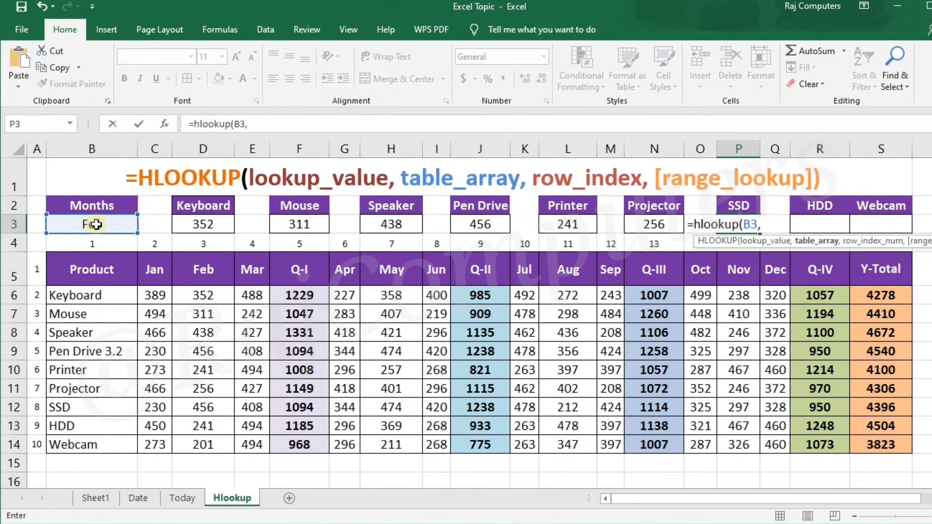
pyautogui.moveTo(74, 268); pyautogui.dragTo(870, 443)
pyautogui.write(',')
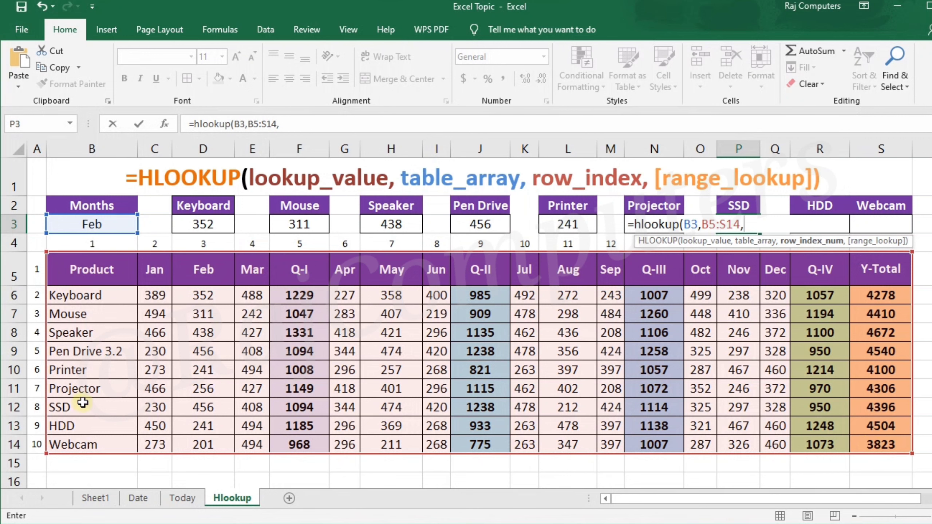
pyautogui.write('8')
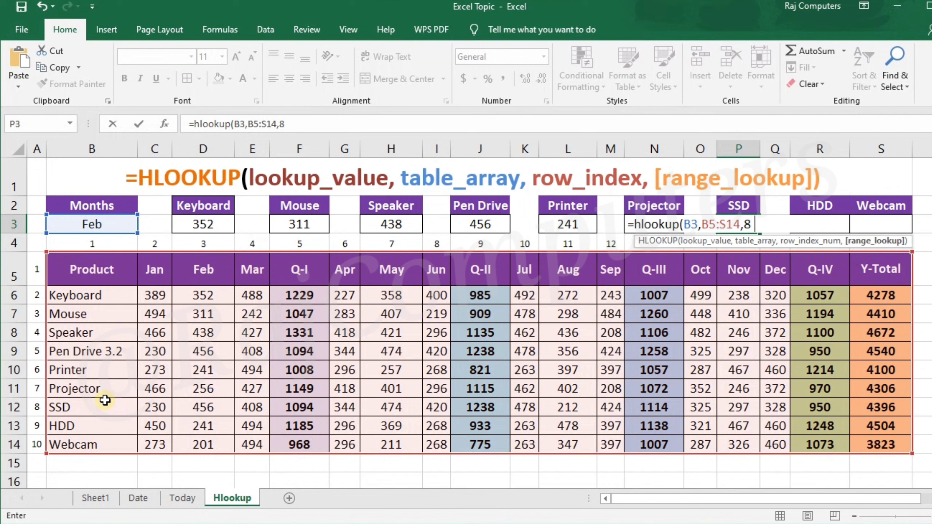
pyautogui.write(',0')
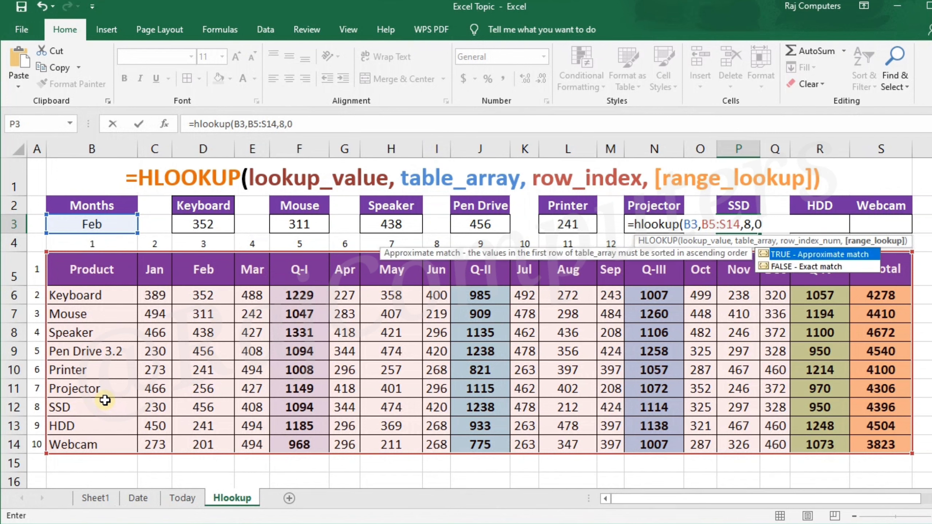
pyautogui.write(')')
pyautogui.press('Return')
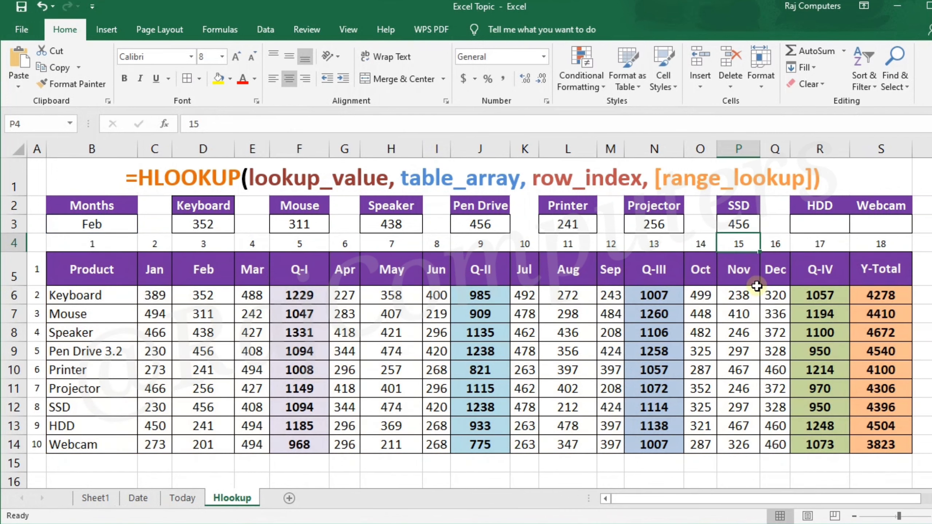
# - Enter an HLOOKUP formula in the HDD result cell R3 with lookup value B3, table array B5:S14, row index 9 and range lookup 0
pyautogui.click(809, 229)
pyautogui.write('=')
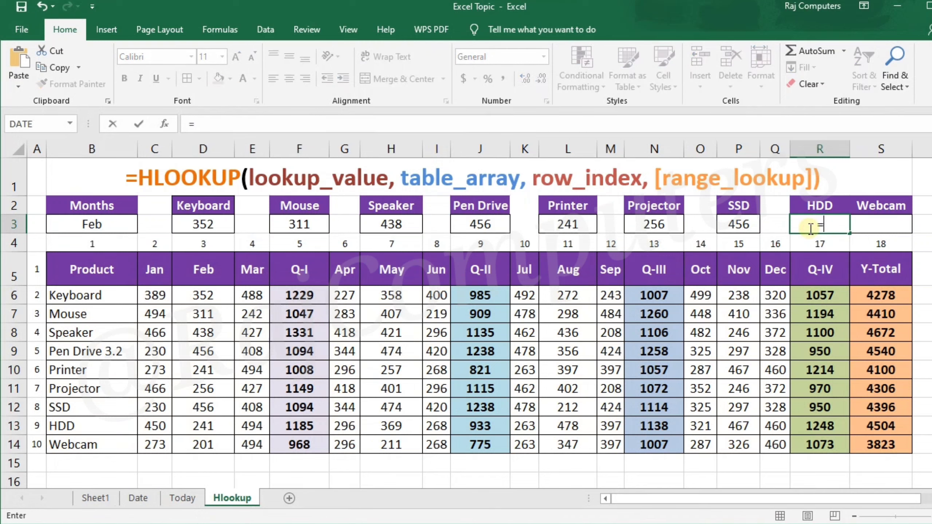
pyautogui.write('h')
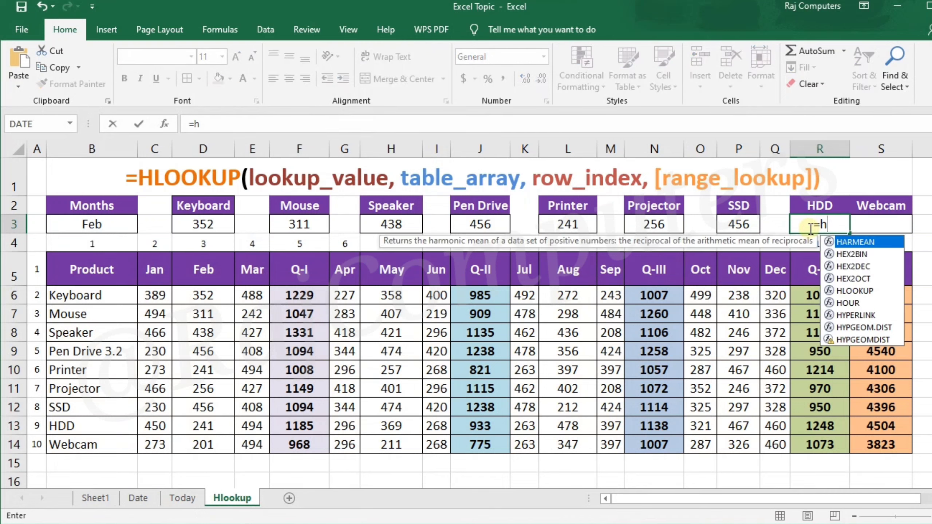
pyautogui.write('lookup(')
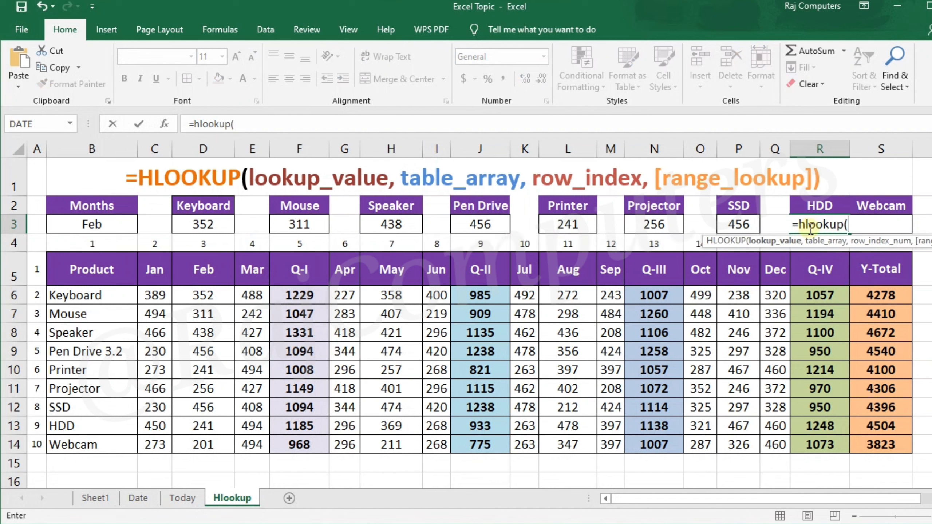
pyautogui.click(94, 227)
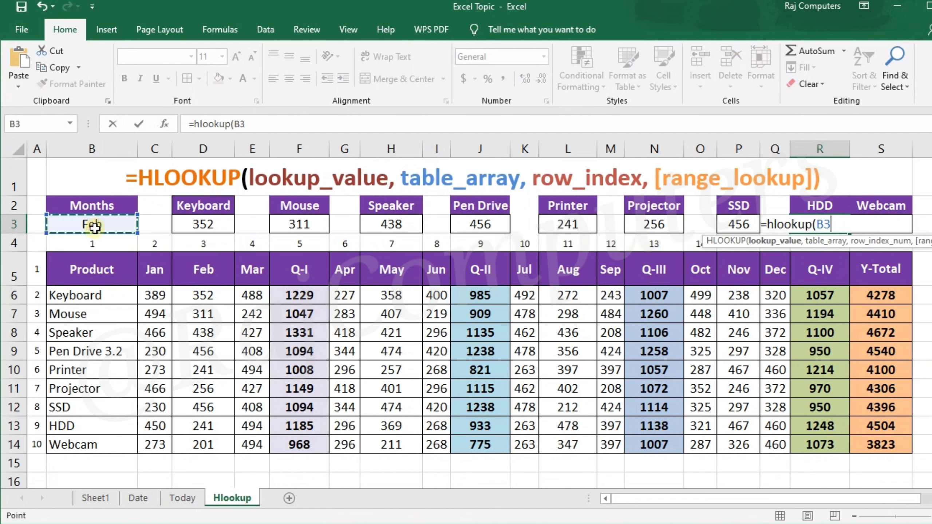
pyautogui.write(',')
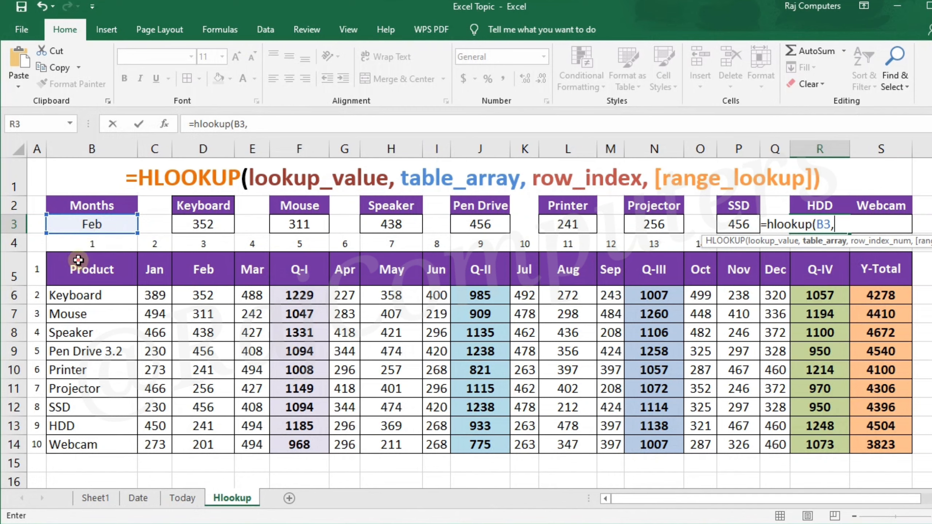
pyautogui.moveTo(79, 260); pyautogui.dragTo(868, 444)
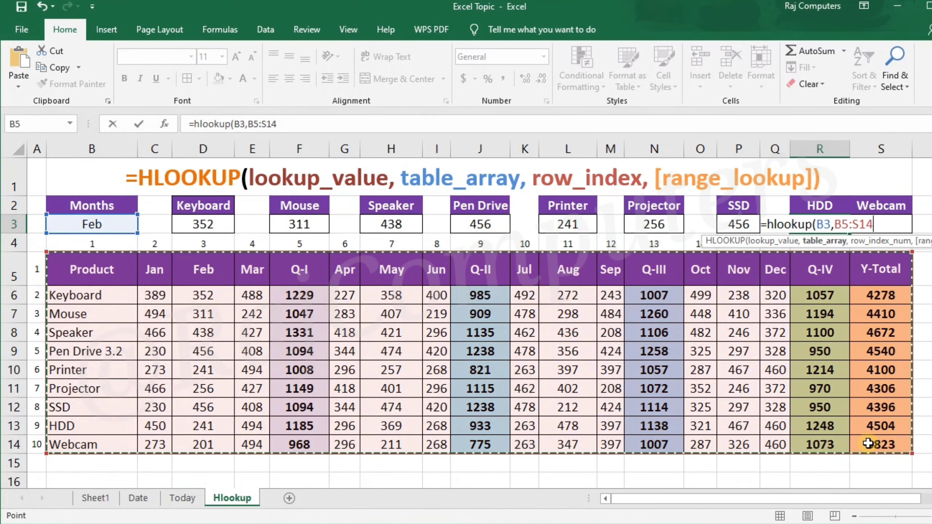
pyautogui.write(',')
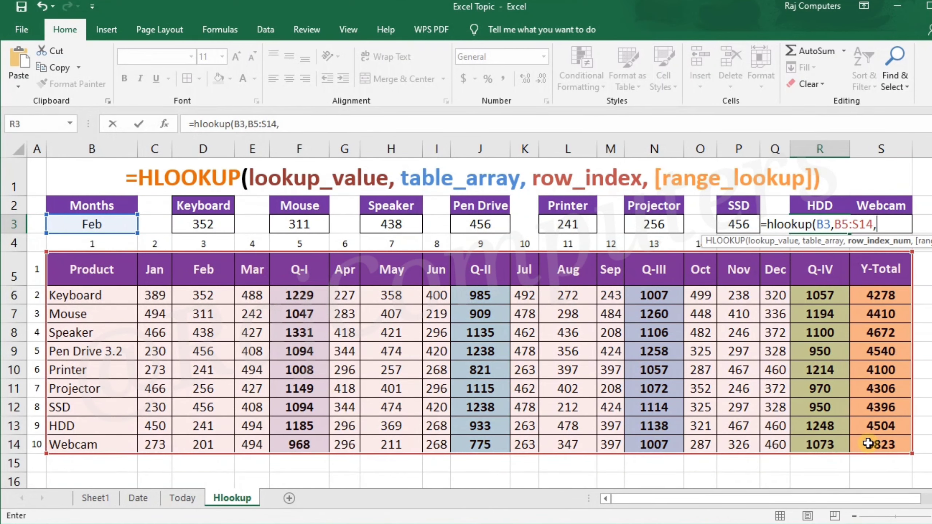
pyautogui.write('9')
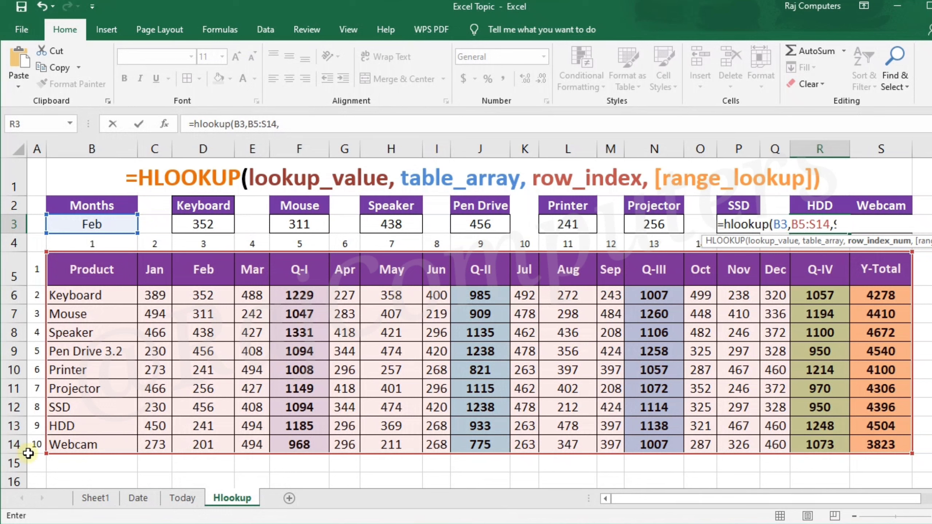
pyautogui.write(',')
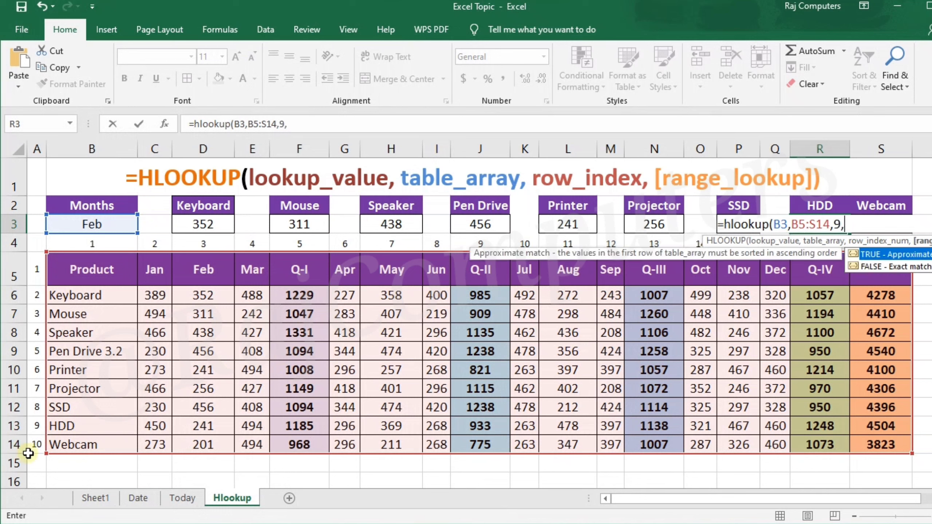
pyautogui.write('0)')
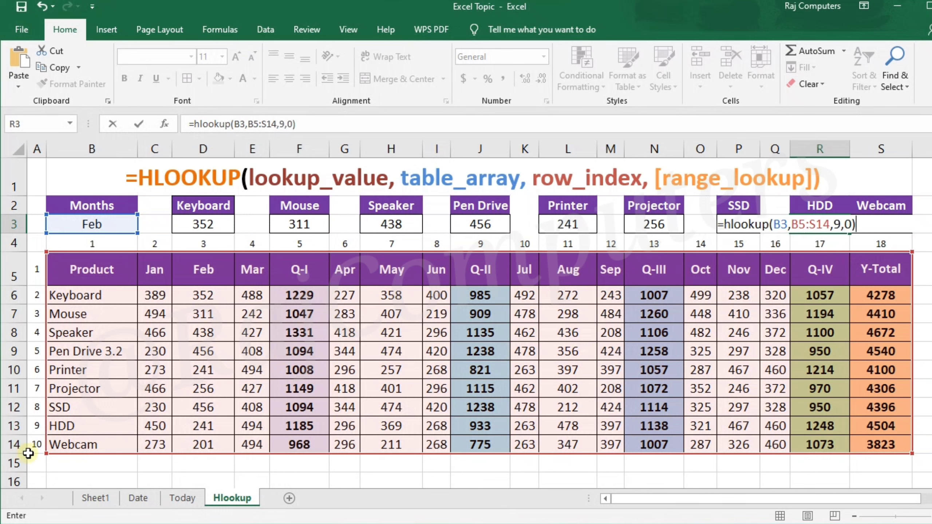
pyautogui.press('Return')
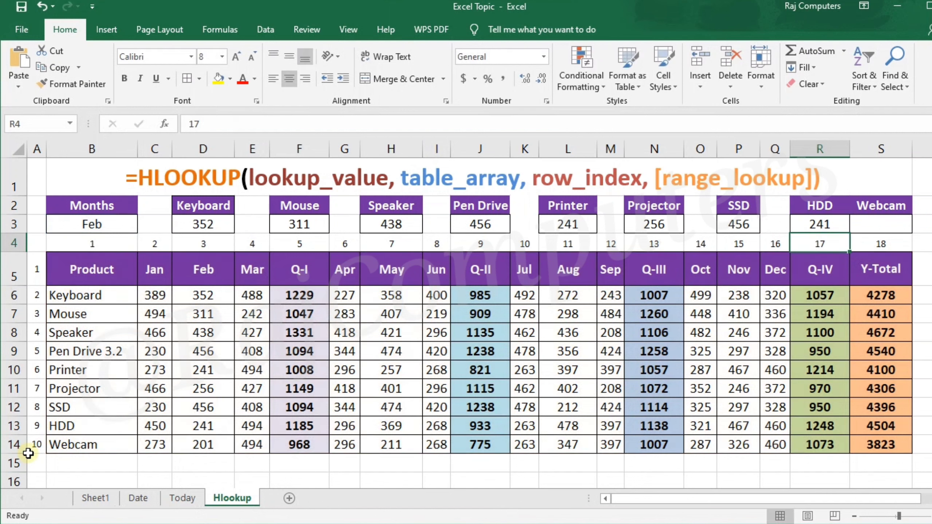
# - Enter an HLOOKUP formula in the Webcam result cell S3 with lookup value B3, table array B5:S14, row index 10 and range lookup 0
pyautogui.click(898, 226)
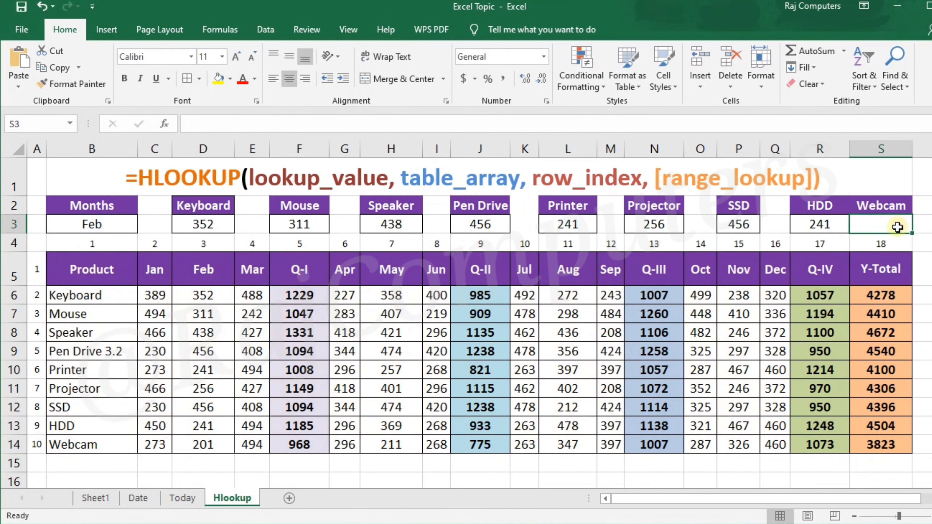
pyautogui.write('=hl')
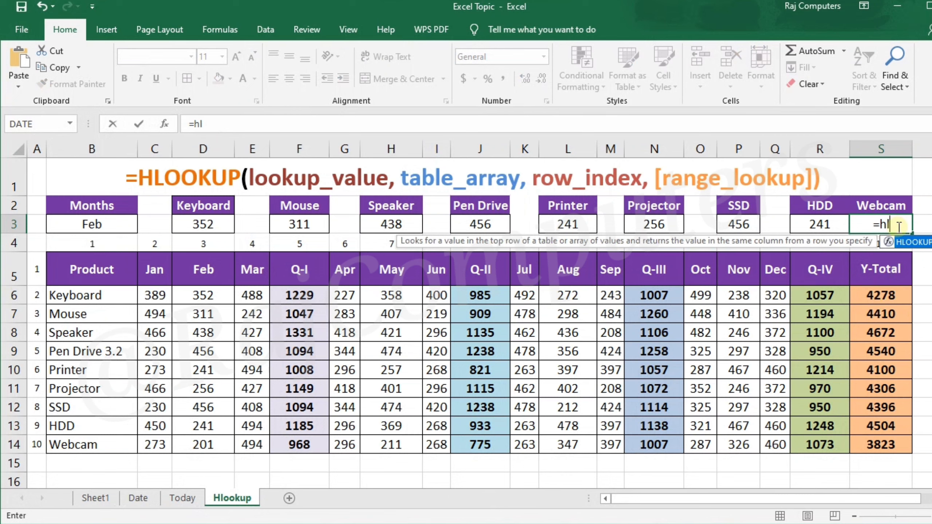
pyautogui.write('ookup')
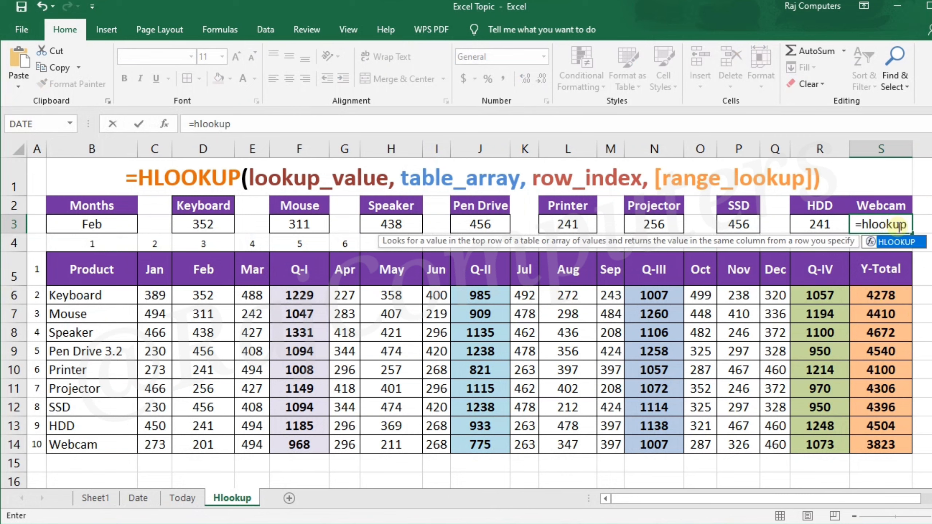
pyautogui.write('(')
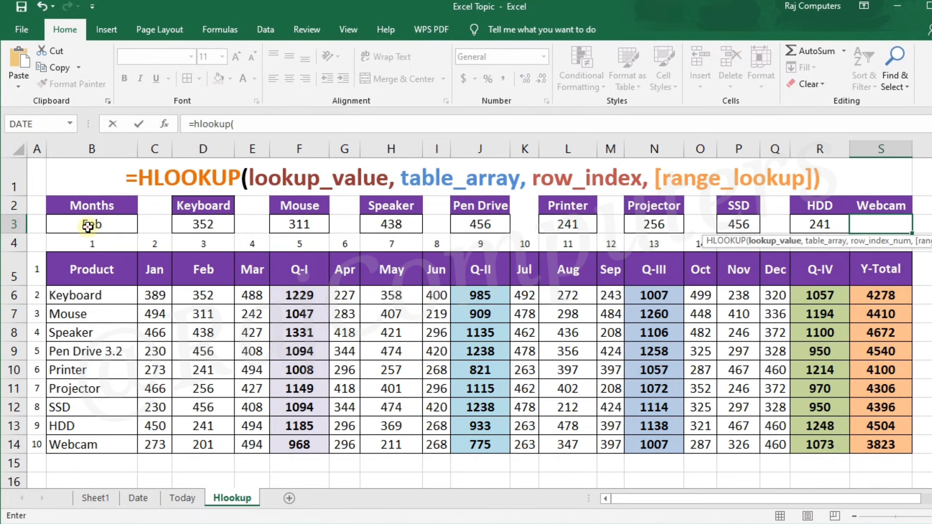
pyautogui.click(88, 225)
pyautogui.write(',')
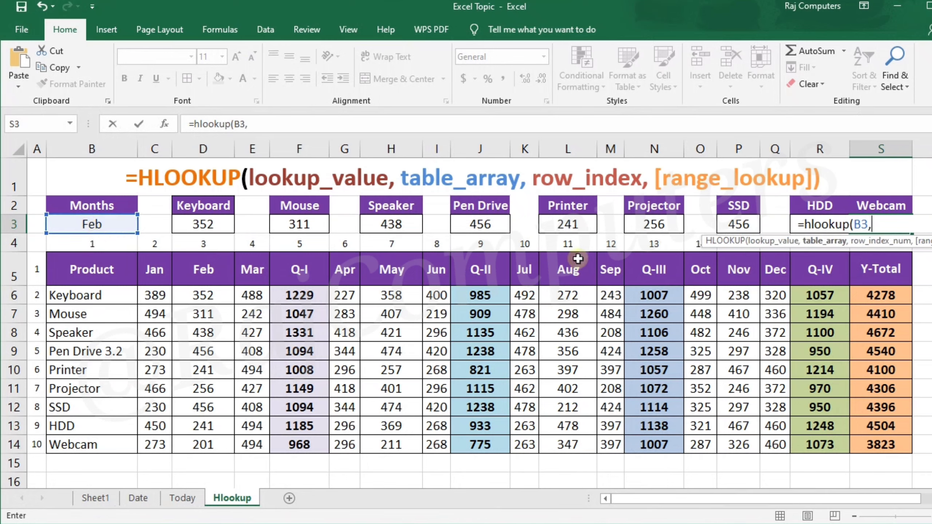
pyautogui.moveTo(94, 275); pyautogui.dragTo(859, 445)
pyautogui.write(',')
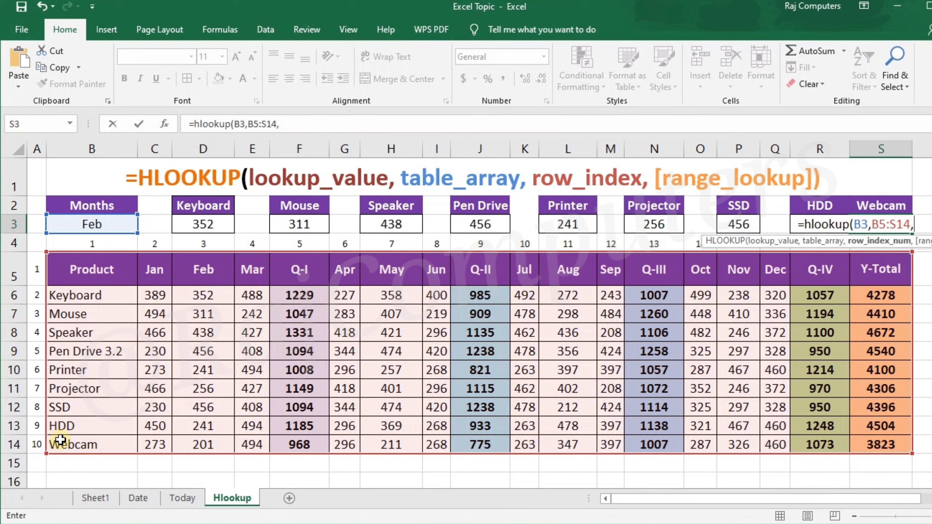
pyautogui.write('10,')
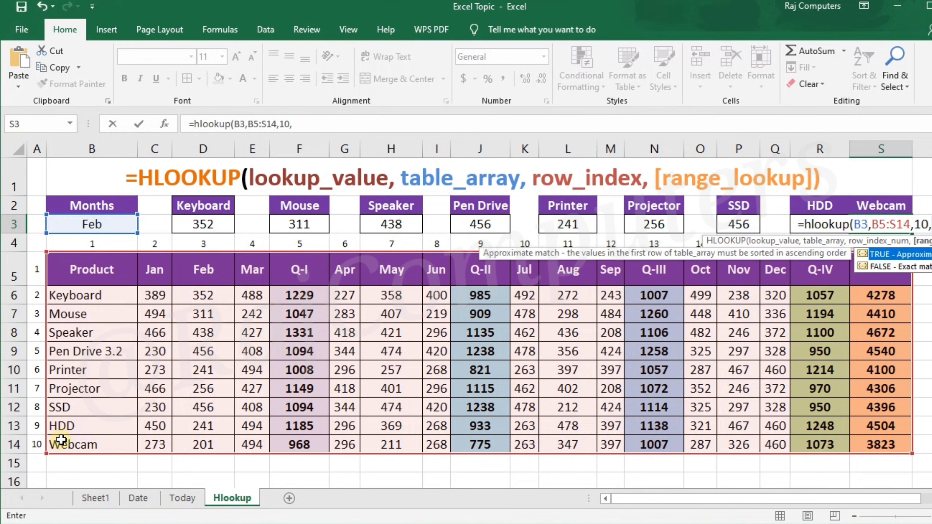
pyautogui.write('0)')
pyautogui.press('Return')
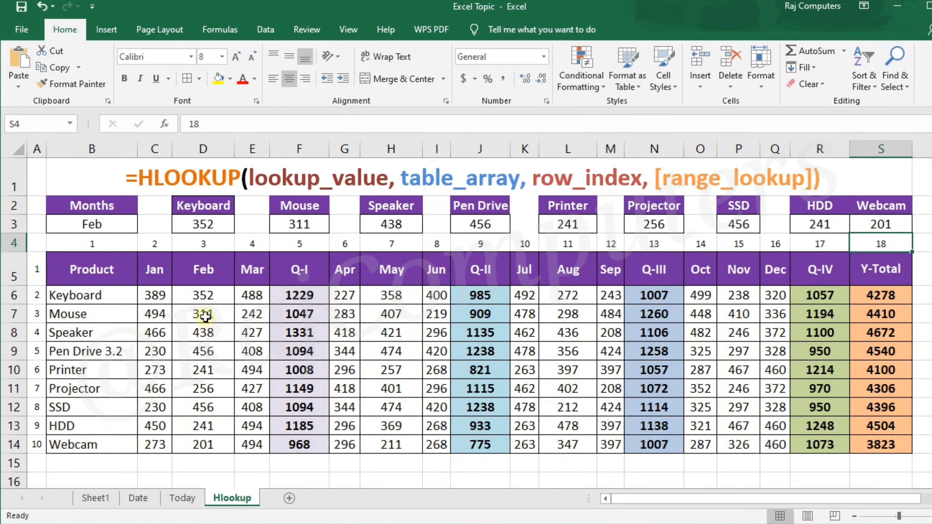
# - Compare the Feb values in D6:D14 with the row 3 results, and change the lookup value in B3 to Q-I
pyautogui.moveTo(204, 294); pyautogui.dragTo(204, 445)
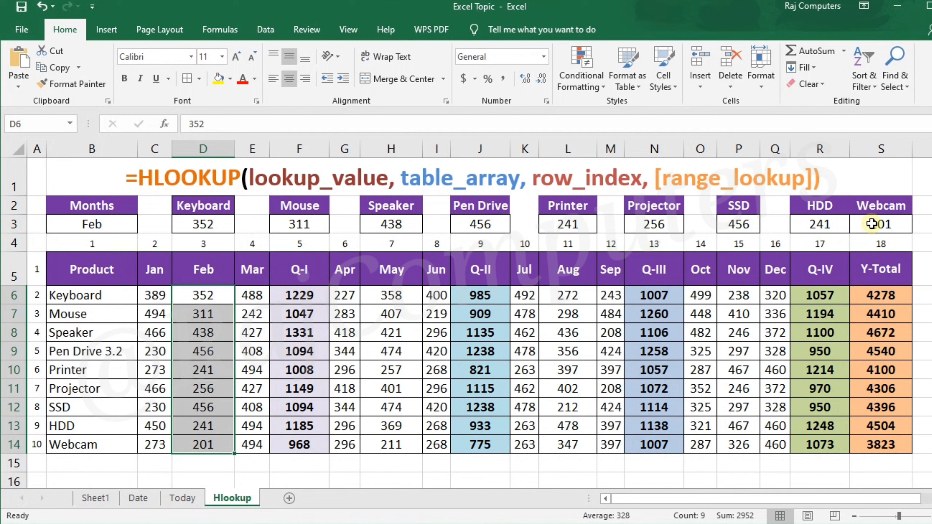
pyautogui.click(93, 223)
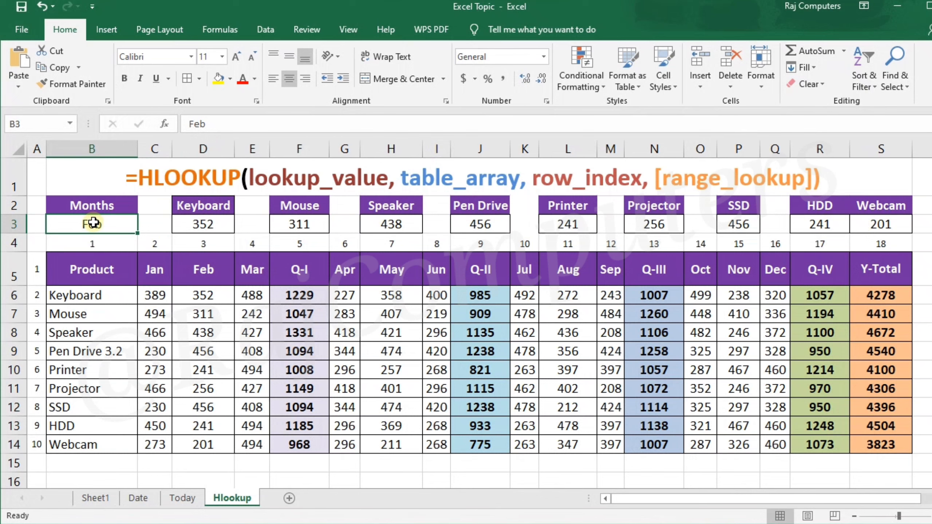
pyautogui.write('Q')
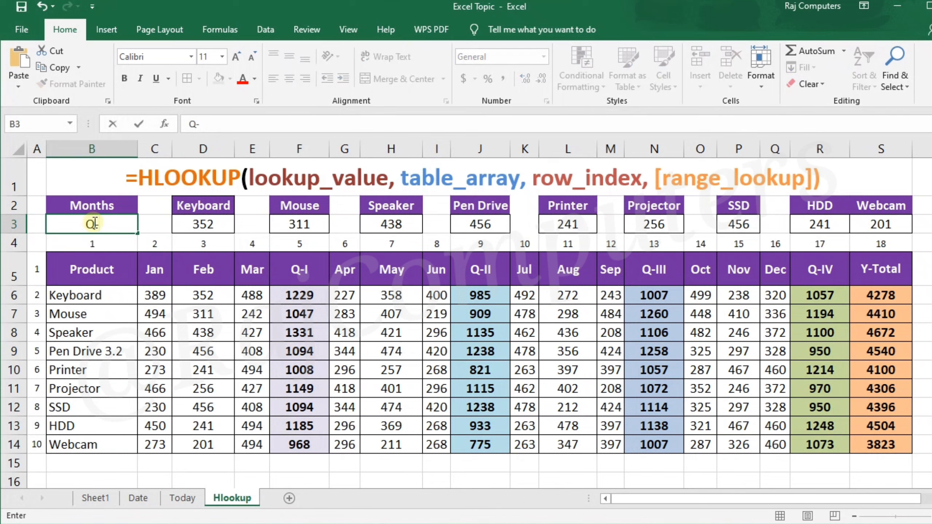
pyautogui.write('-I')
pyautogui.press('Tab')
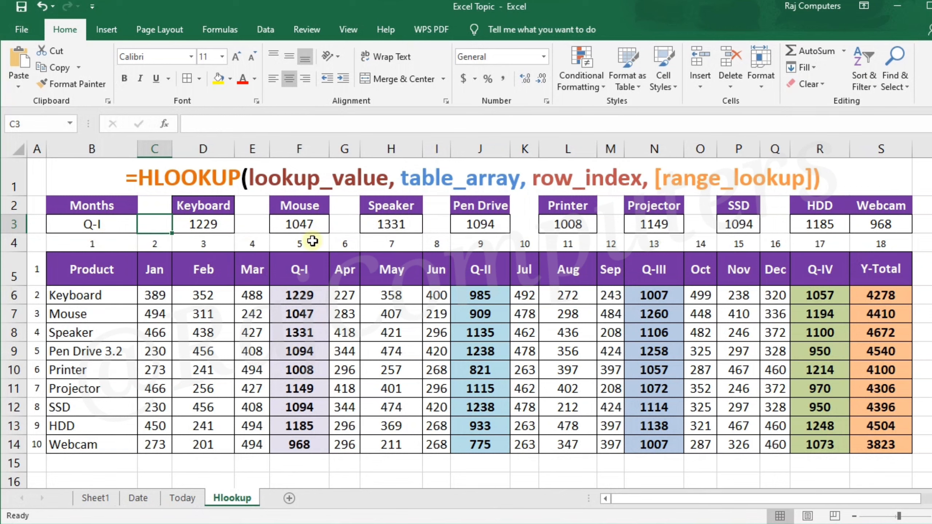
# - Test the lookups with two more column headings in B3, first Q-II and then Y-Total
pyautogui.doubleClick(104, 223)
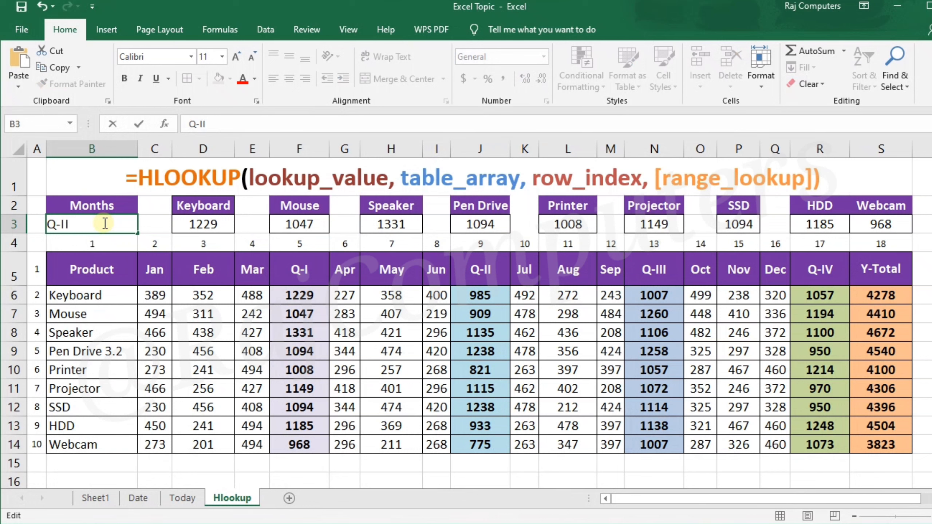
pyautogui.press('Tab')
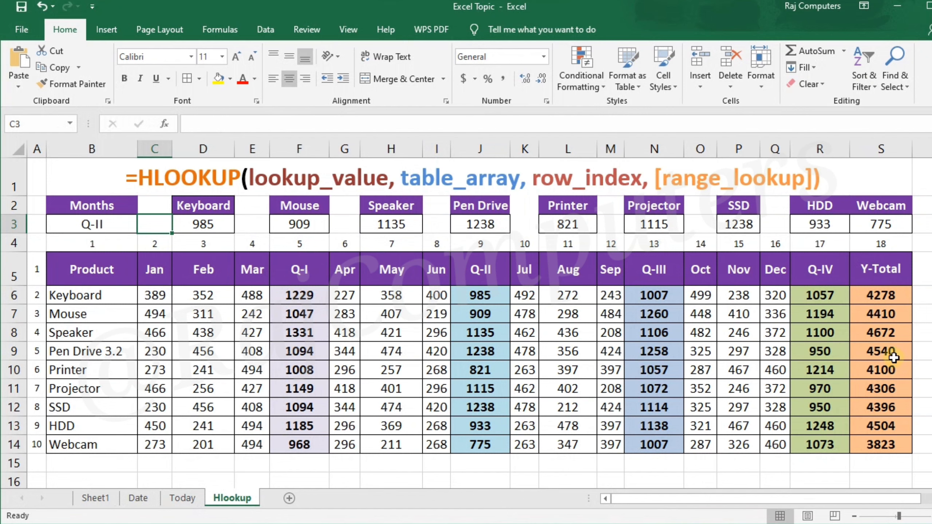
pyautogui.click(108, 224)
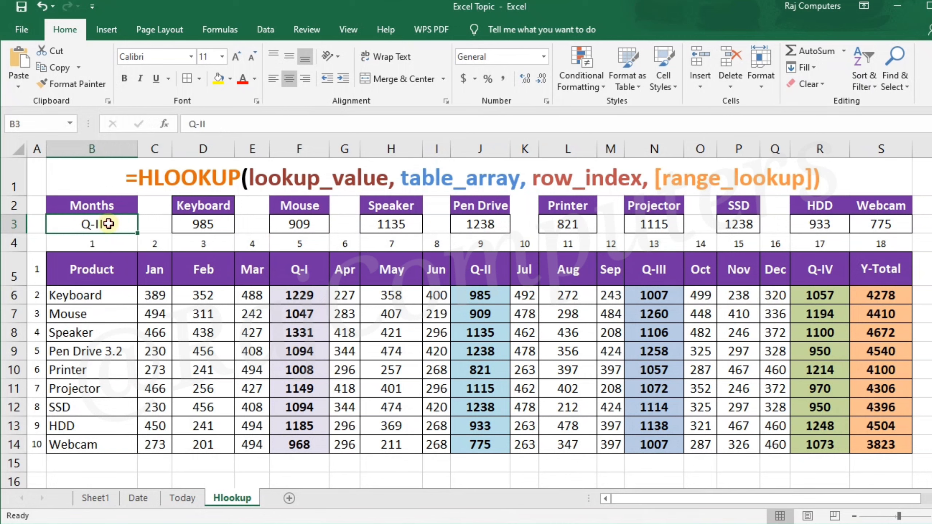
pyautogui.doubleClick(109, 224)
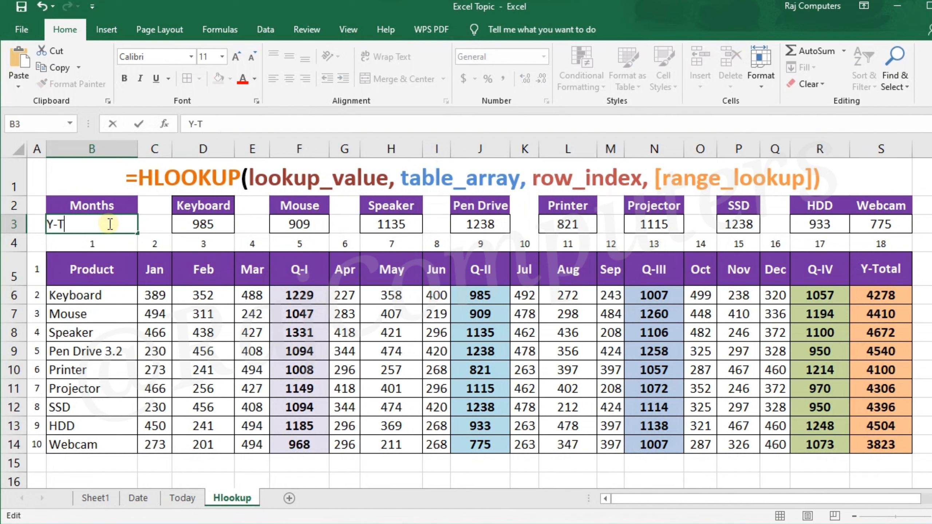
pyautogui.press('Tab')
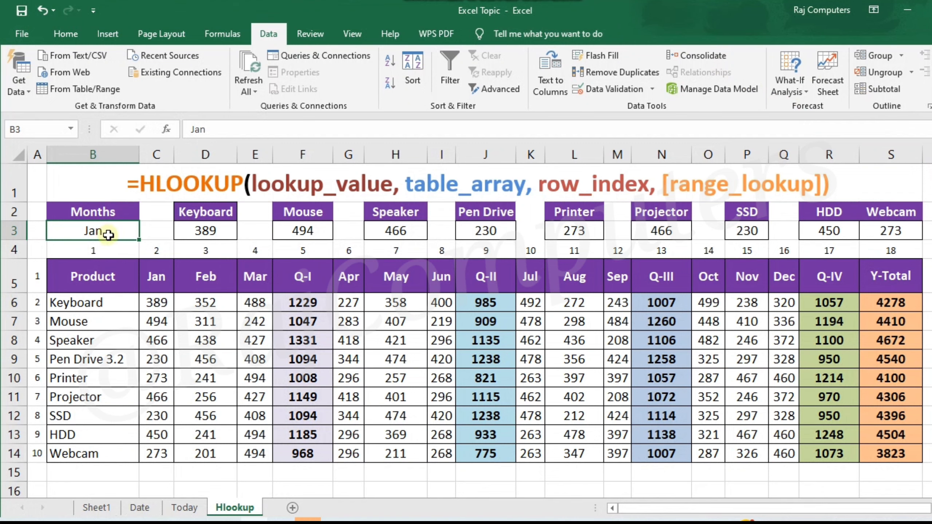
# - Review the header row B5:S5 and change the lookup value in B3 to January
pyautogui.moveTo(77, 277); pyautogui.dragTo(869, 275)
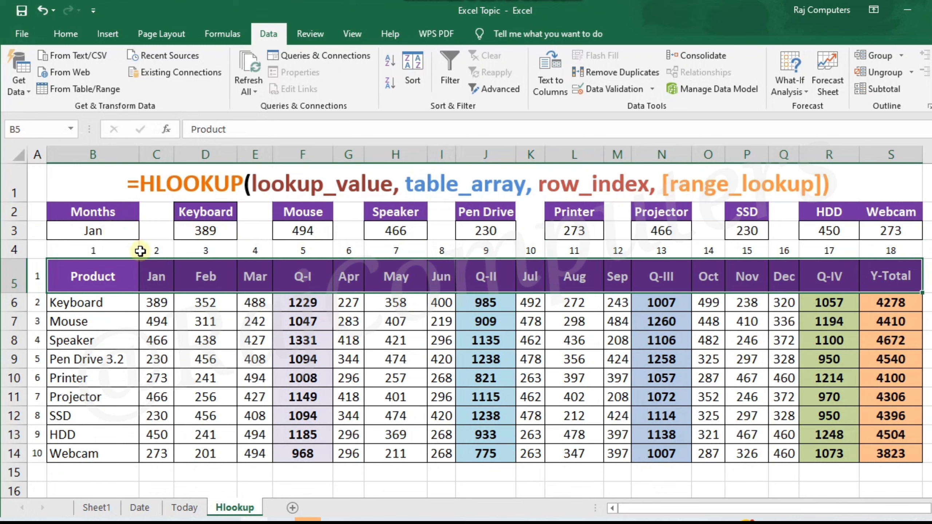
pyautogui.doubleClick(115, 231)
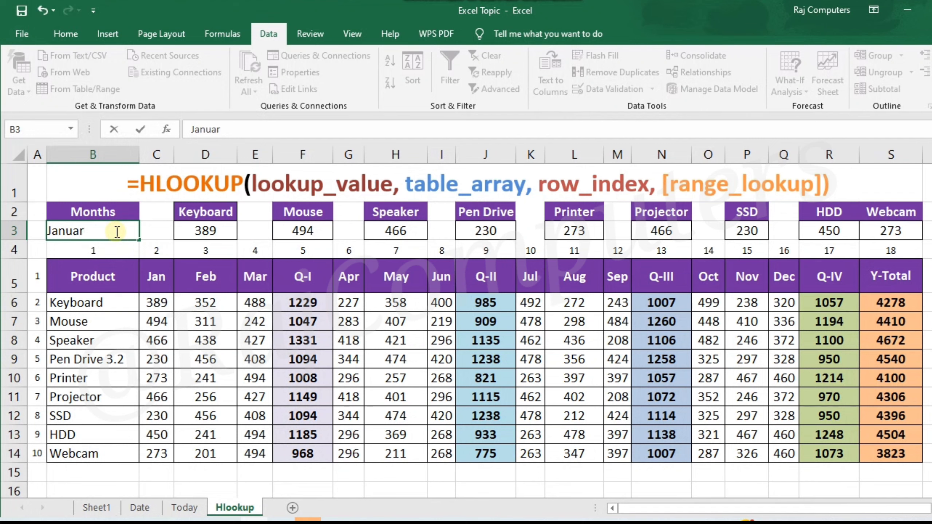
pyautogui.press('Tab')
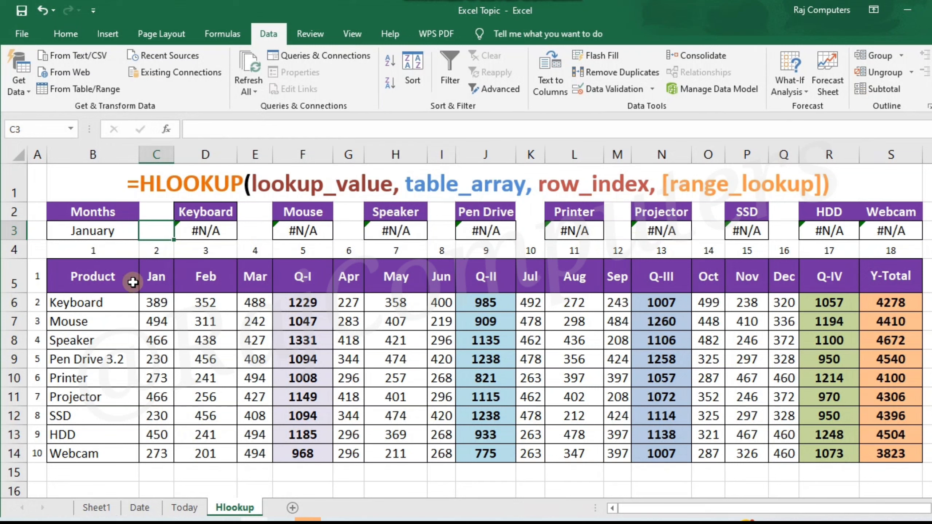
# - Rename the Jan column header in C5 to January and widen column C to fit the full name
pyautogui.doubleClick(159, 278)
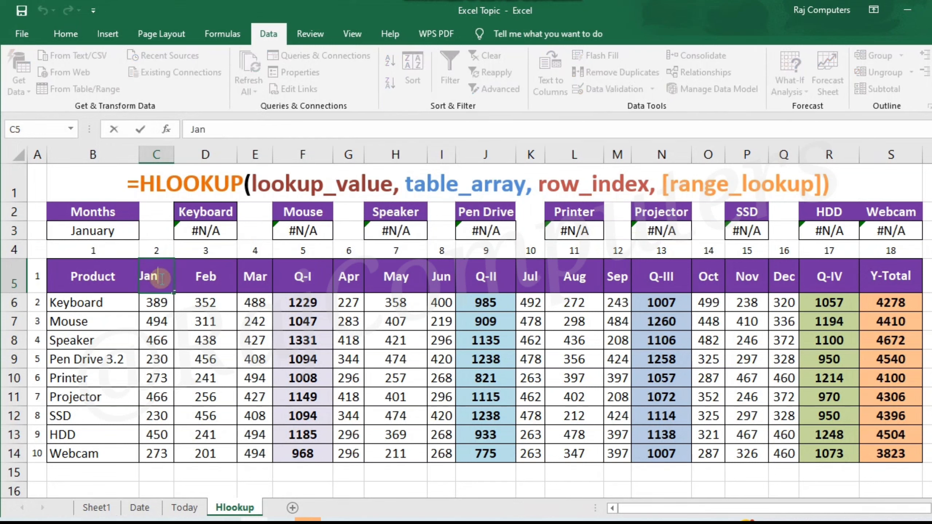
pyautogui.write('a')
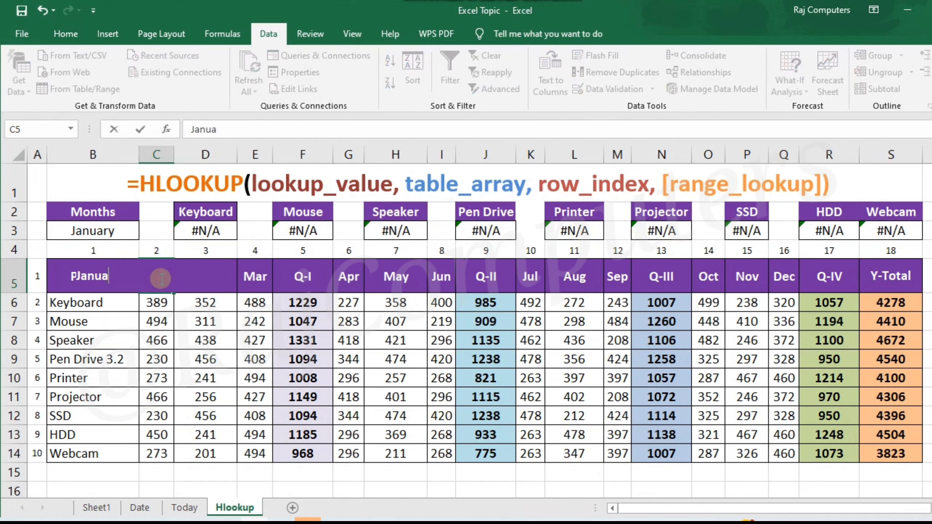
pyautogui.write('ry')
pyautogui.press('Tab')
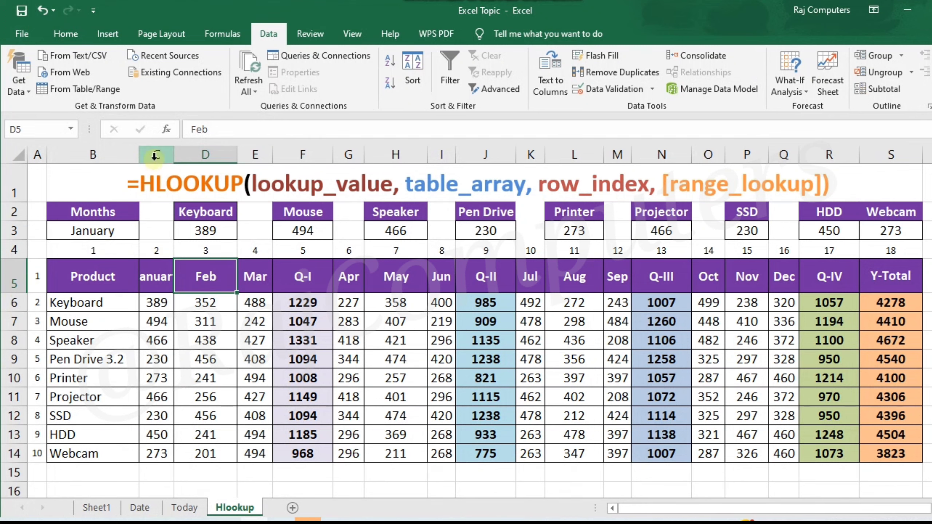
pyautogui.moveTo(174, 155); pyautogui.dragTo(189, 154)
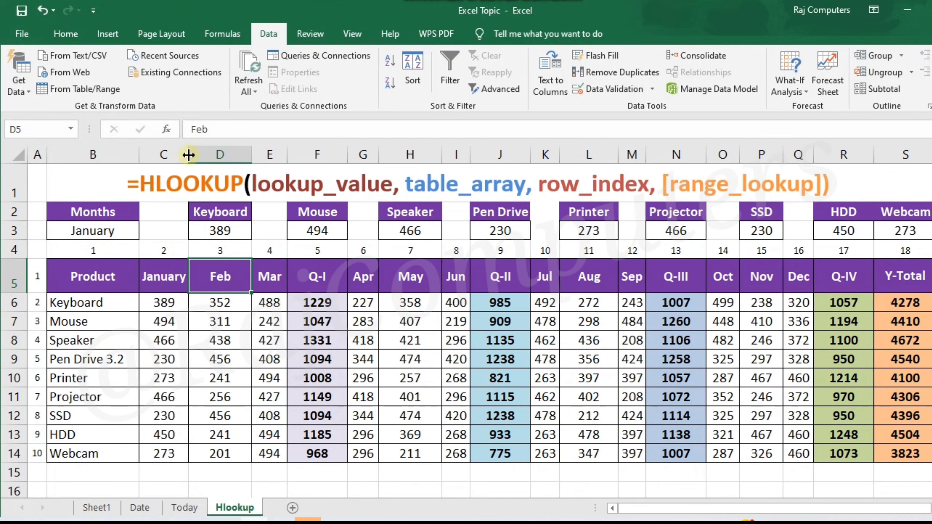
# - Change the column header in C5 back to Jan and set the lookup value in B3 to Jan
pyautogui.doubleClick(185, 277)
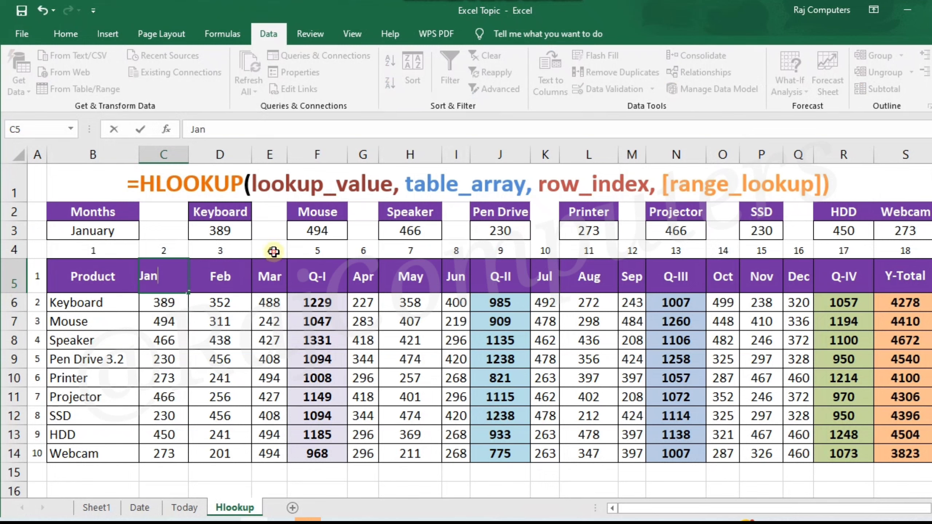
pyautogui.click(257, 251)
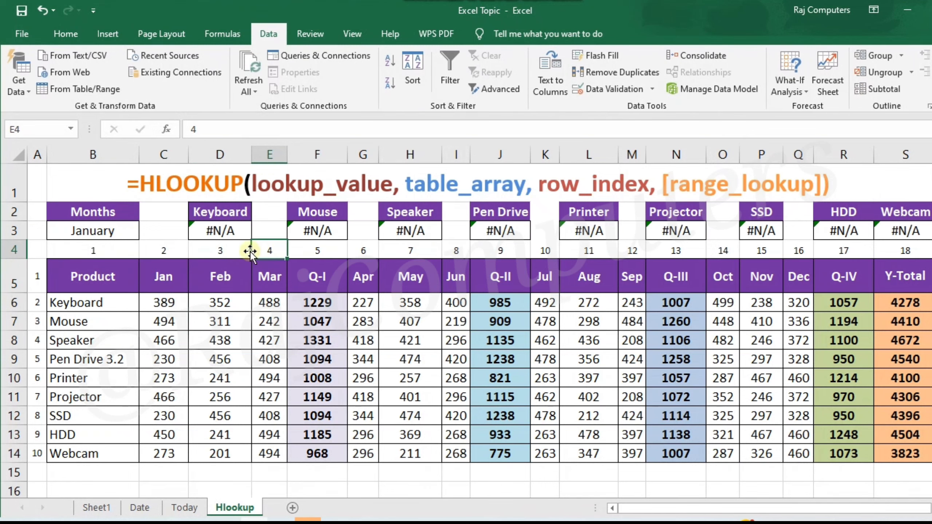
pyautogui.click(116, 230)
pyautogui.doubleClick(117, 229)
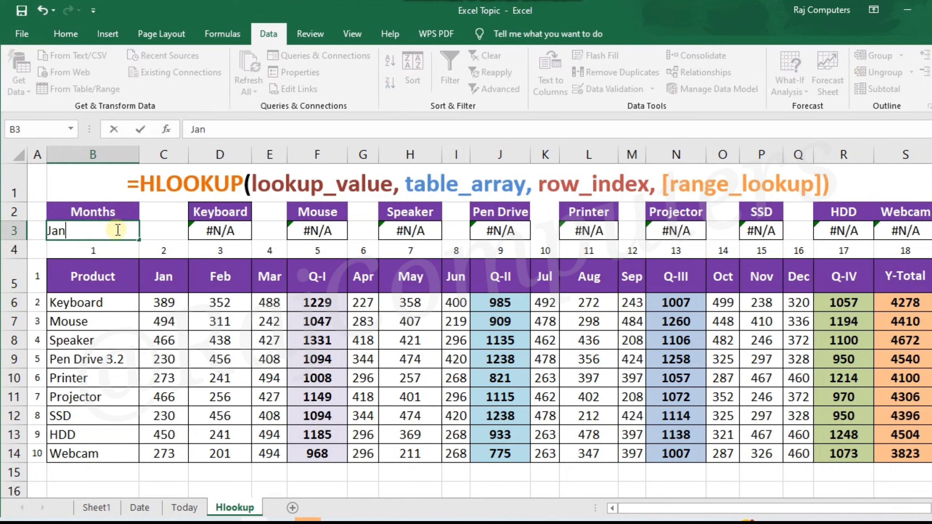
pyautogui.click(173, 215)
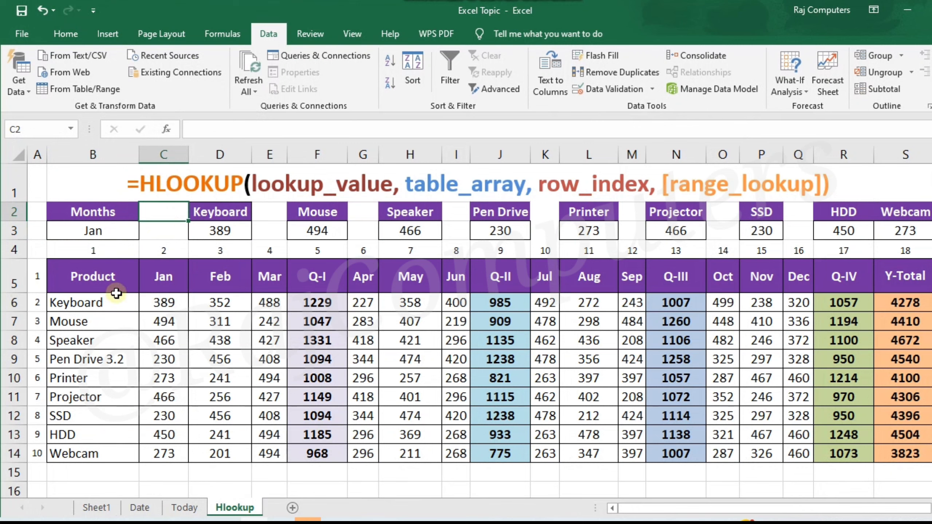
# - Review the header row B5:S5 and rename the Mar column header in E5 to March
pyautogui.moveTo(116, 291); pyautogui.dragTo(902, 279)
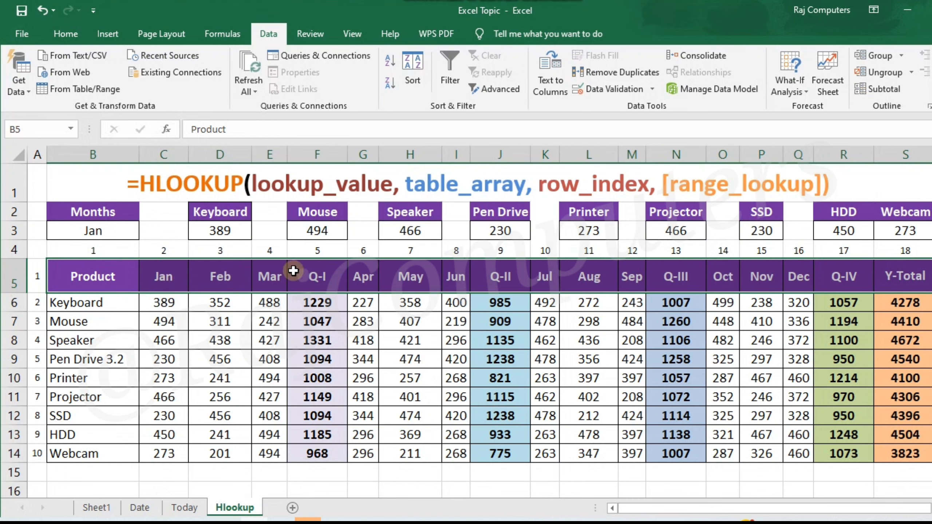
pyautogui.doubleClick(281, 275)
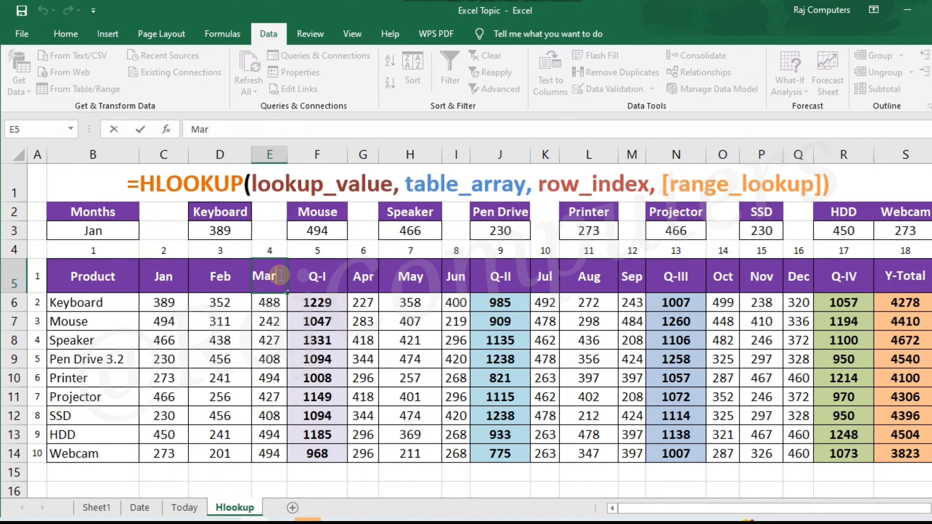
pyautogui.write('ch')
pyautogui.press('Tab')
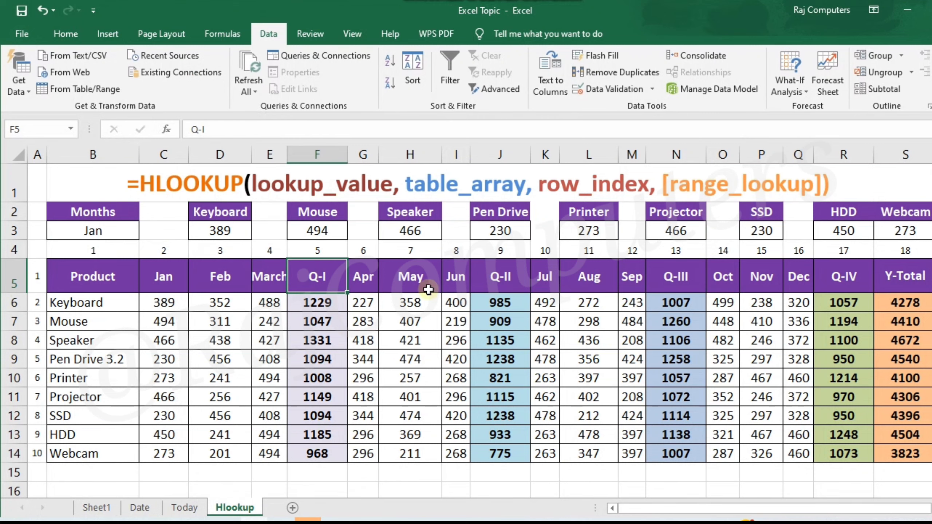
# - Test the lookups with Mar in B3, and change the lookup value to March
pyautogui.click(106, 233)
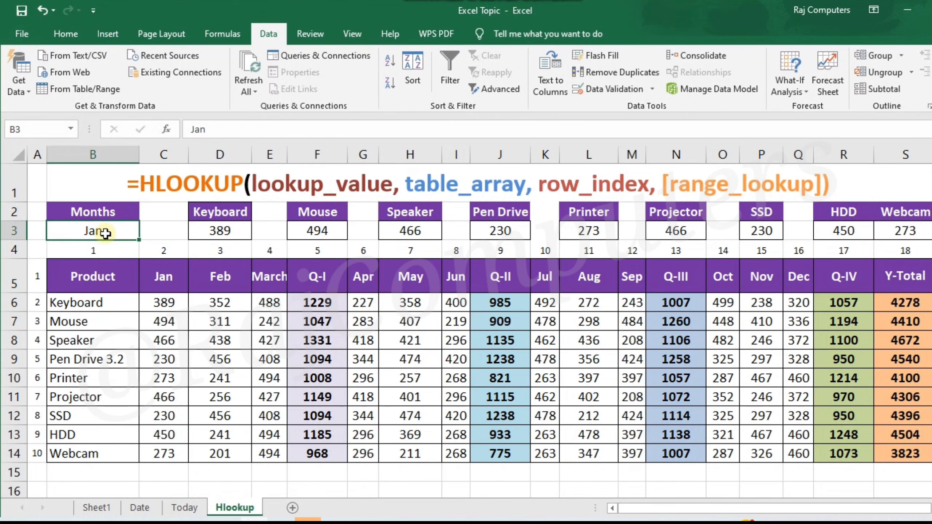
pyautogui.write('Mar')
pyautogui.press('Tab')
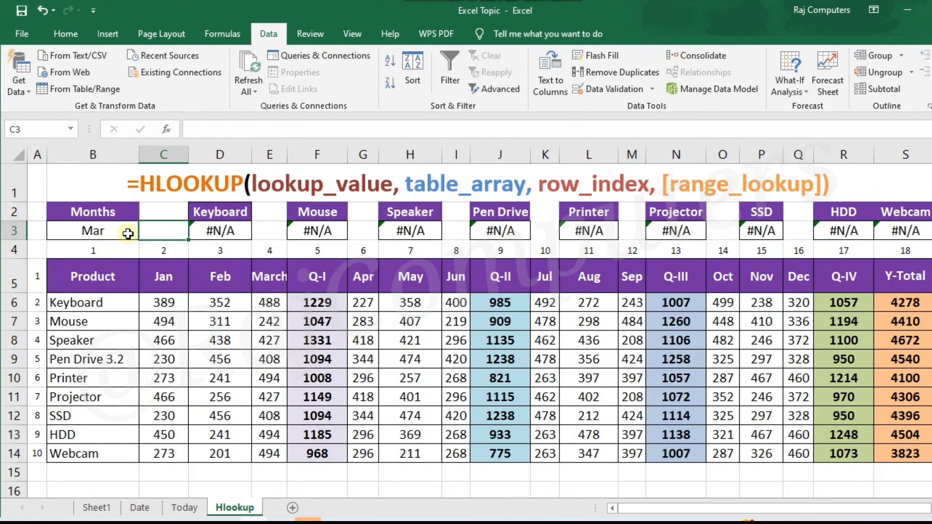
pyautogui.click(106, 233)
pyautogui.doubleClick(106, 233)
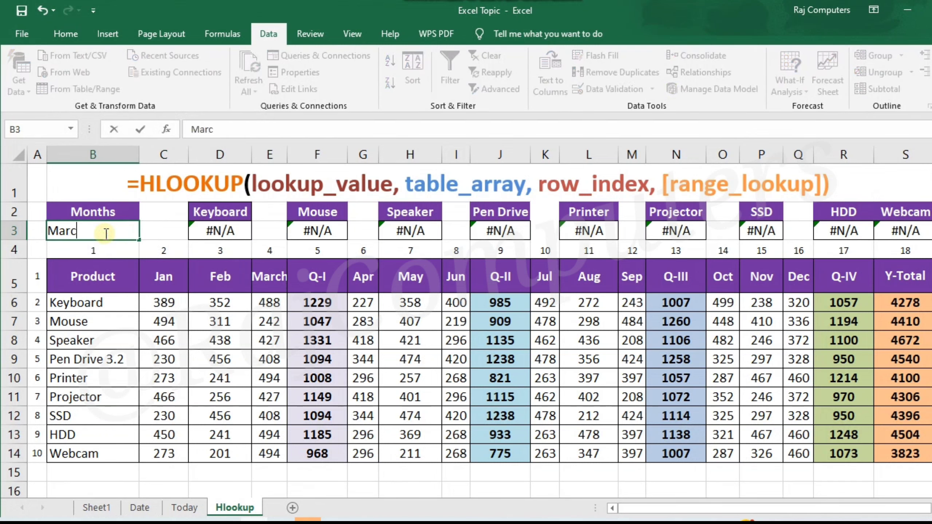
pyautogui.press('Tab')
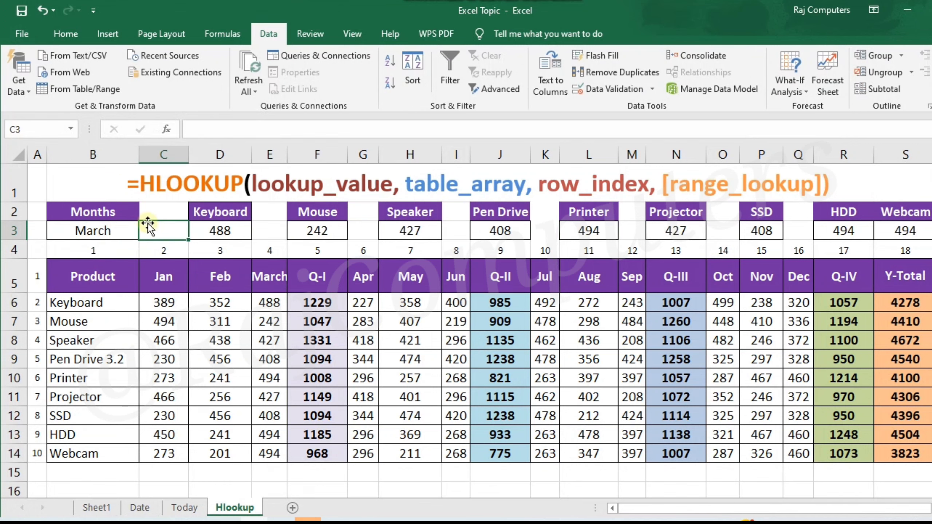
# - Shorten both the lookup value in B3 and the column header in E5 to Mar
pyautogui.doubleClick(117, 232)
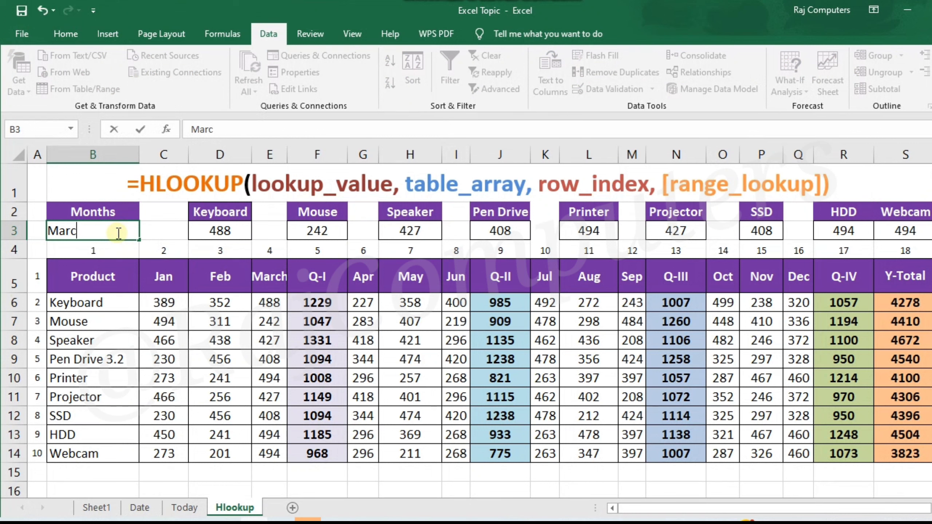
pyautogui.click(270, 271)
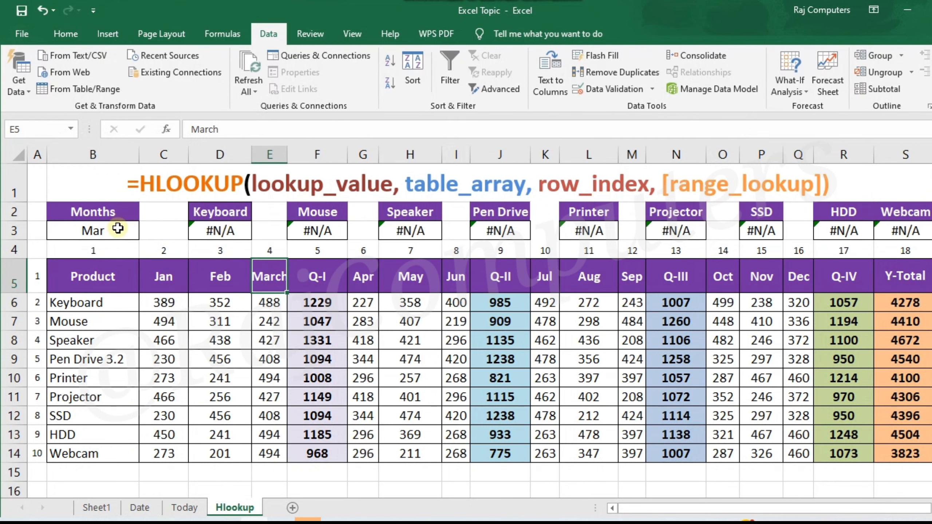
pyautogui.click(268, 127)
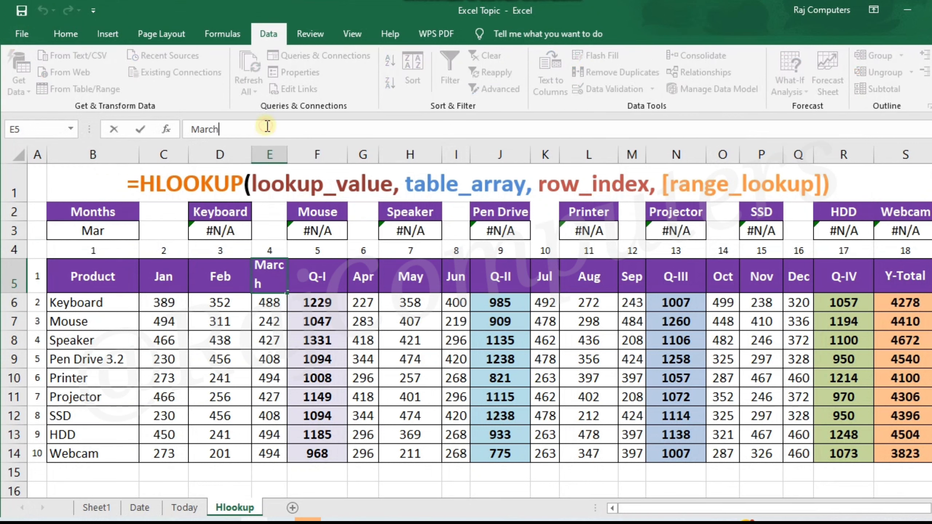
pyautogui.press('BackSpace')
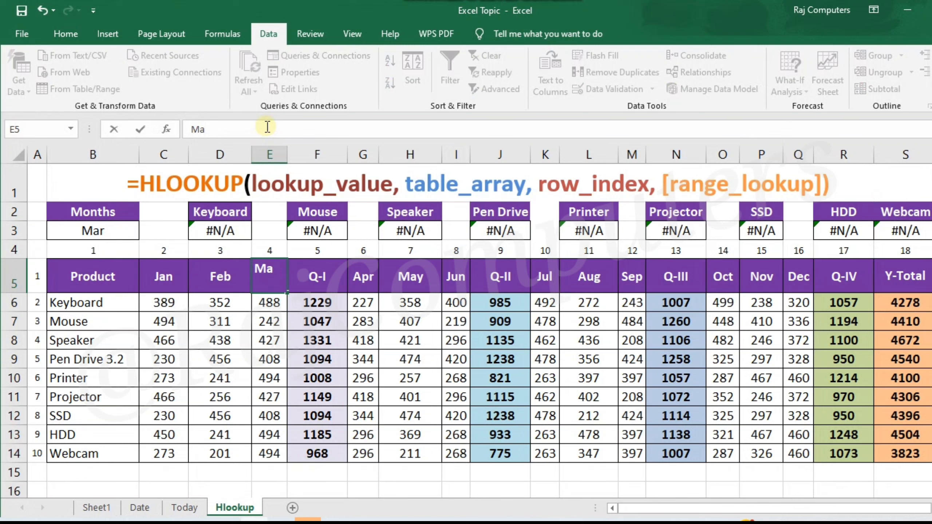
pyautogui.write('r')
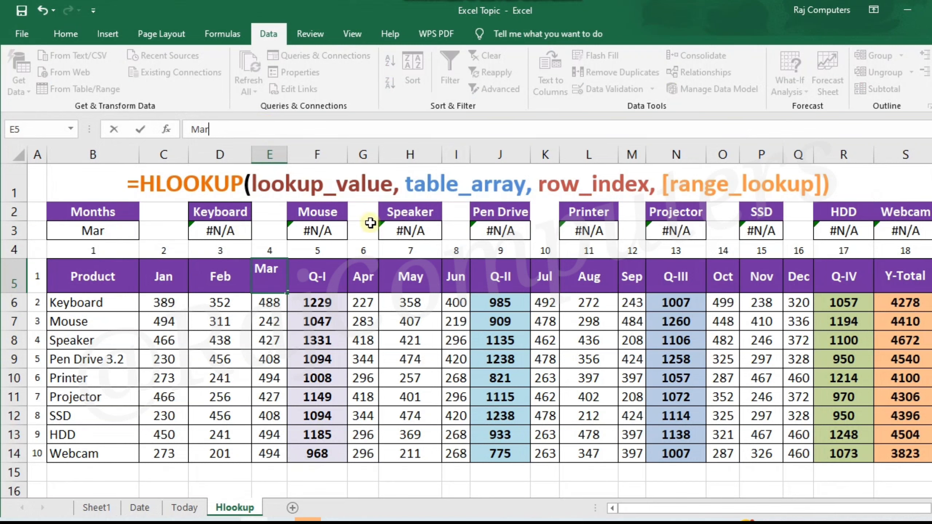
pyautogui.click(528, 251)
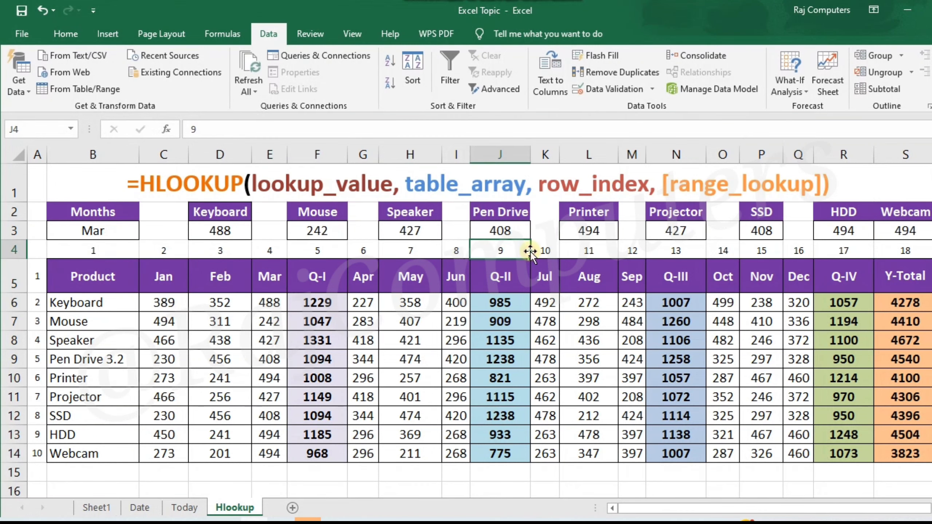
# - Start a data validation rule for cell B3 that allows only values from a list
pyautogui.click(131, 228)
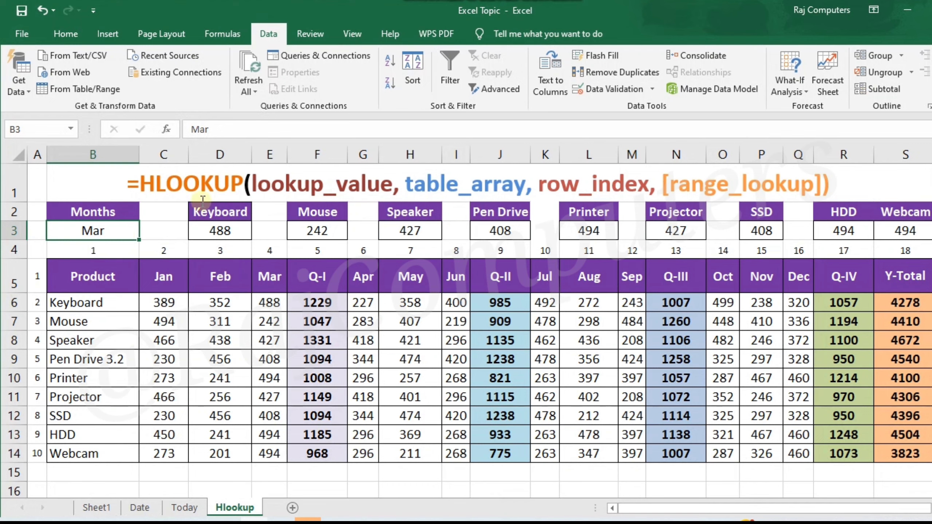
pyautogui.click(72, 25)
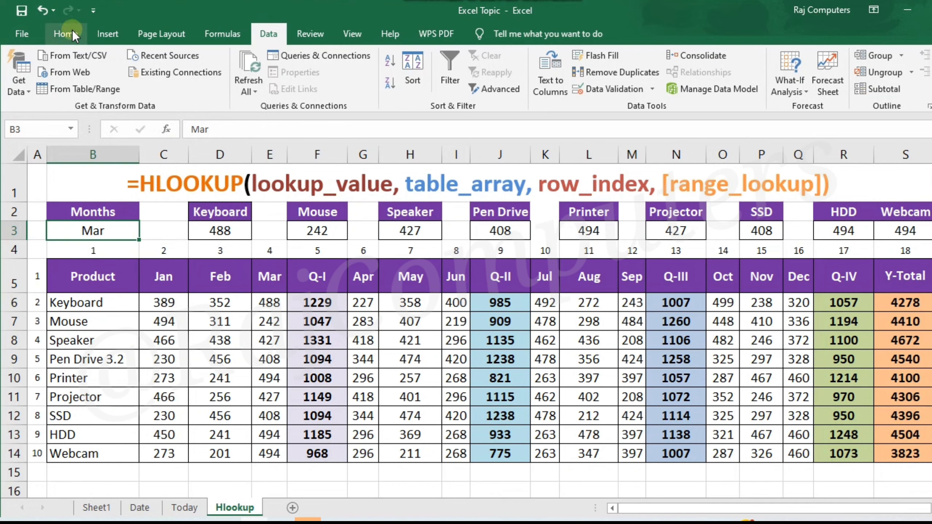
pyautogui.click(262, 37)
pyautogui.click(652, 89)
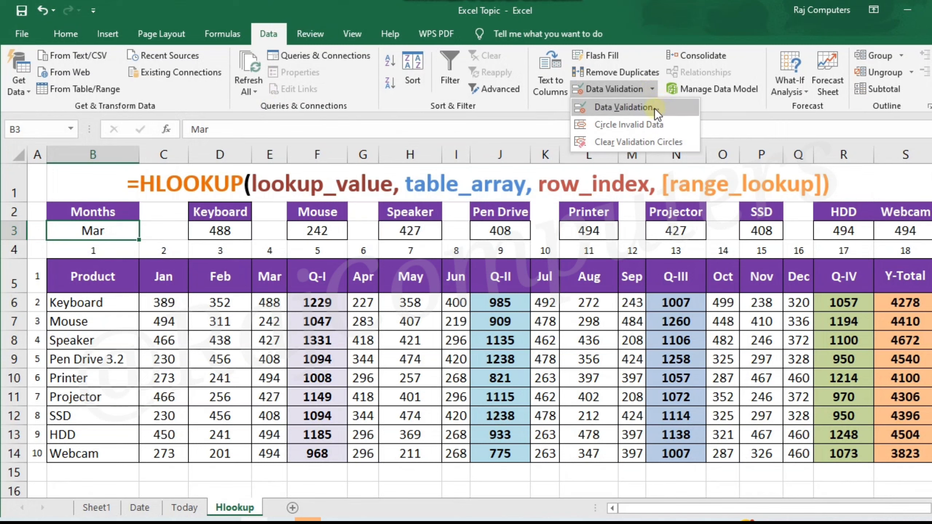
pyautogui.click(654, 108)
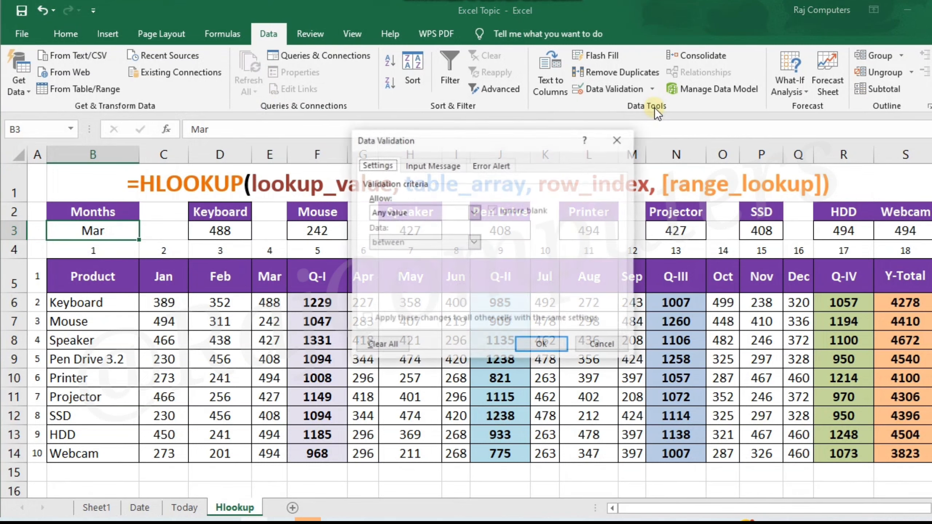
pyautogui.click(472, 213)
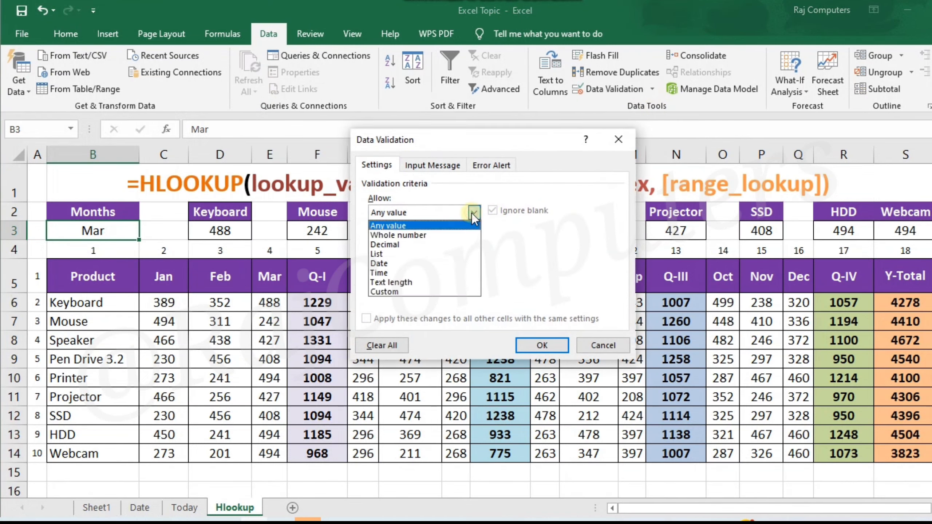
pyautogui.click(402, 254)
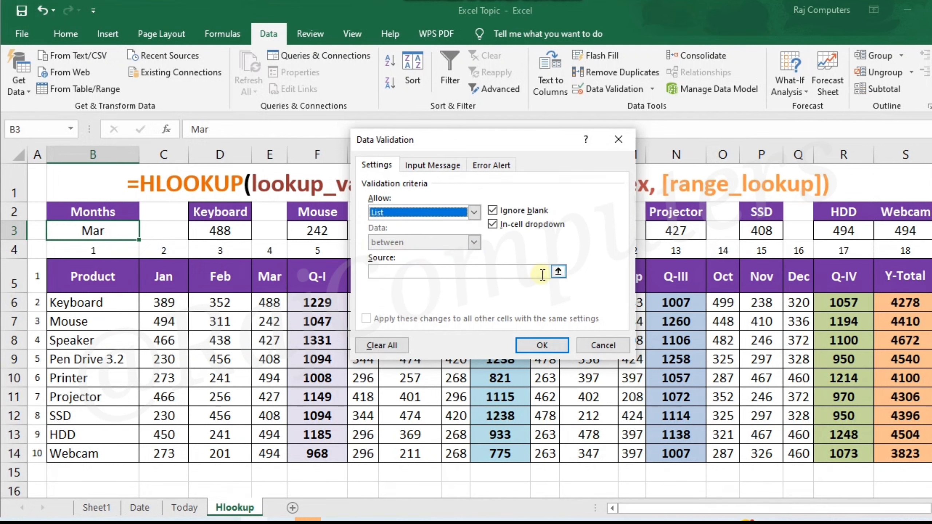
# - Use the headers C5:S5 as the validation list's source and apply the rule to B3
pyautogui.click(558, 271)
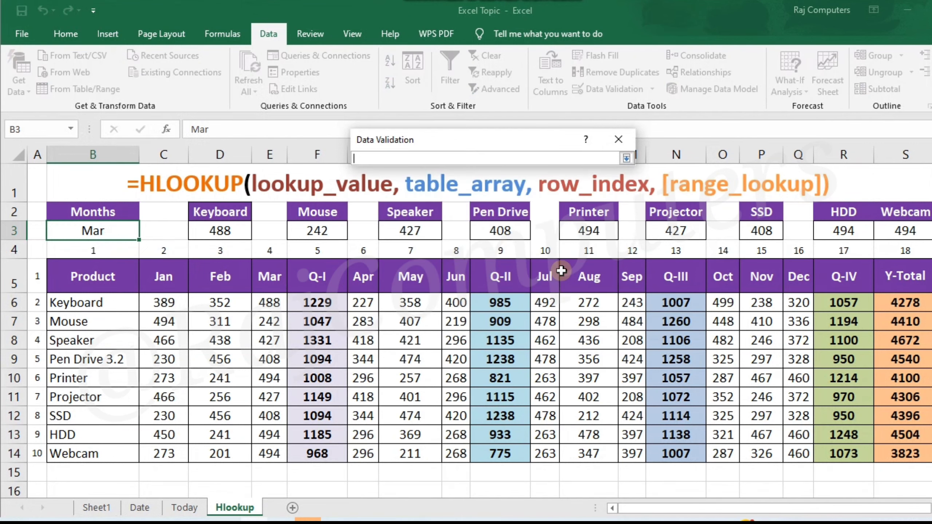
pyautogui.click(169, 277)
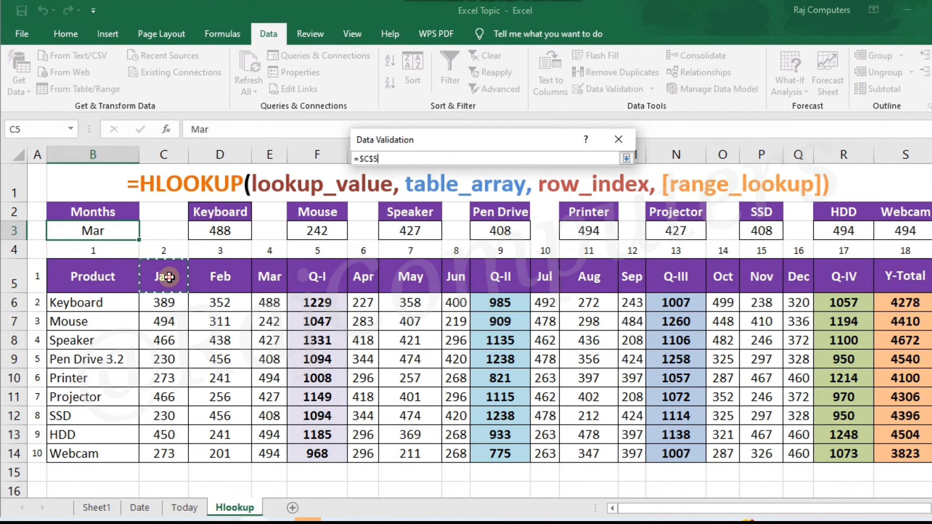
pyautogui.moveTo(169, 277); pyautogui.dragTo(906, 283)
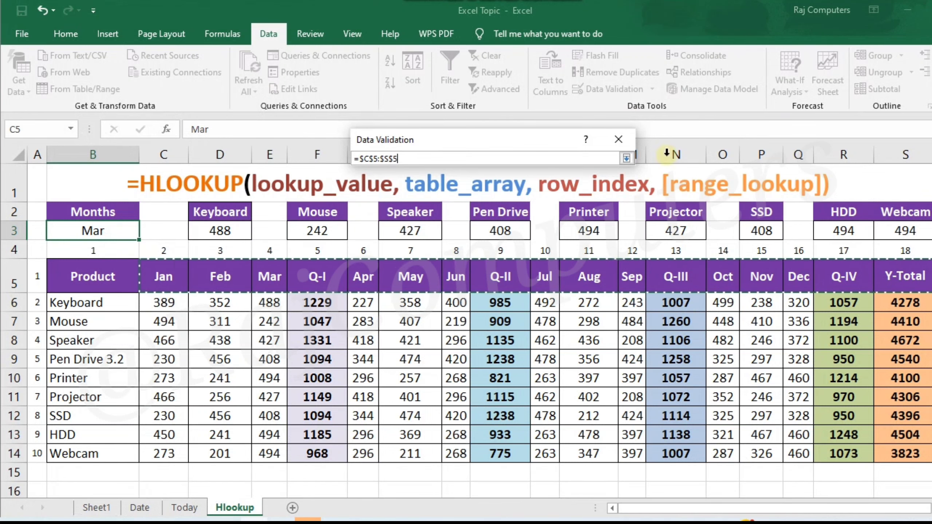
pyautogui.click(626, 158)
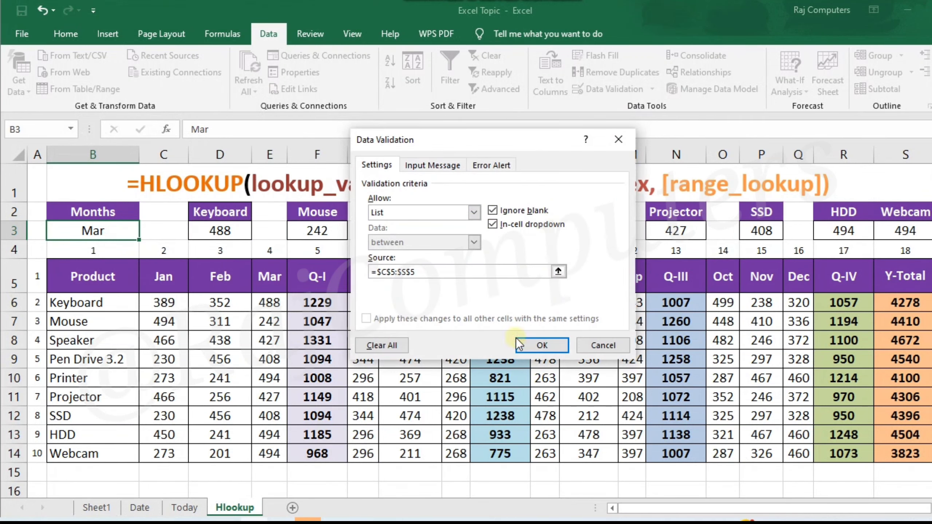
pyautogui.click(528, 344)
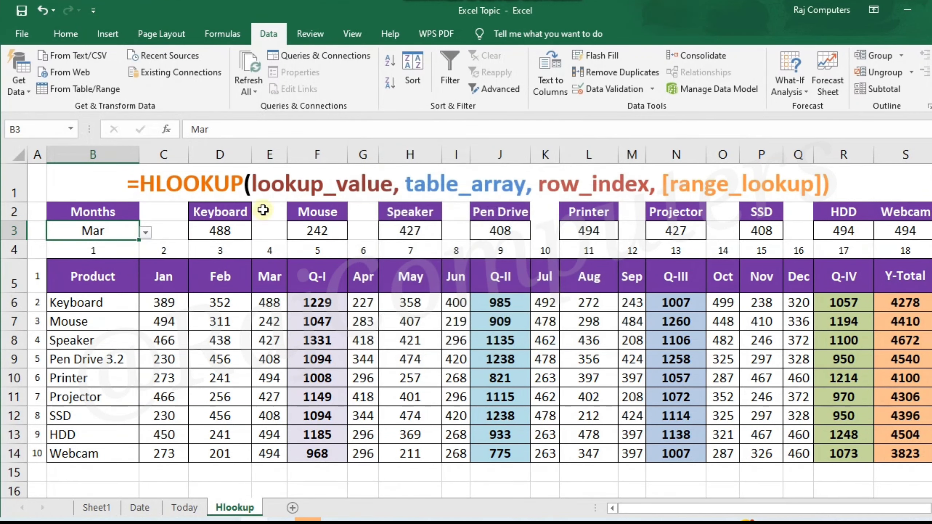
# - Look through the dropdown list in B3 and test the lookups with Nov and then Sep
pyautogui.click(146, 233)
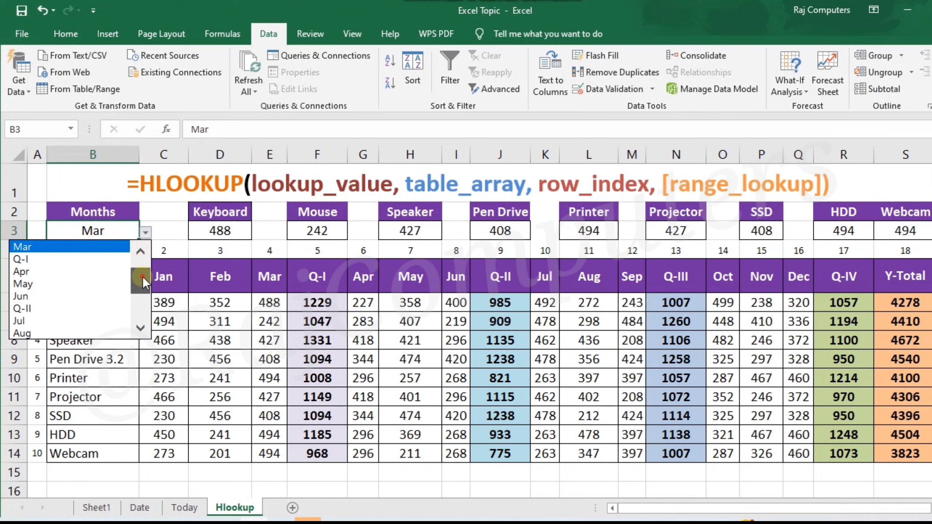
pyautogui.moveTo(143, 277)
pyautogui.mouseDown()
pyautogui.moveTo(147, 315)
pyautogui.moveTo(140, 259)
pyautogui.mouseUp()
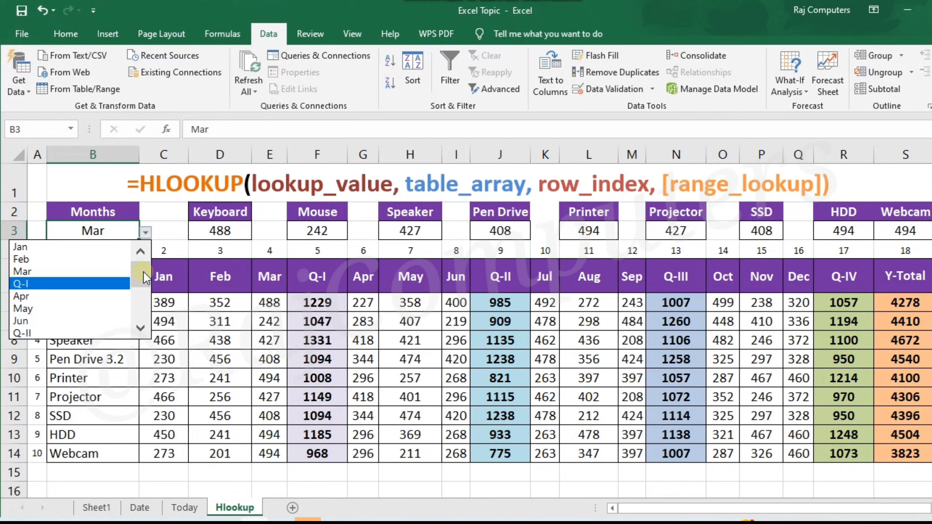
pyautogui.moveTo(144, 271); pyautogui.dragTo(144, 324)
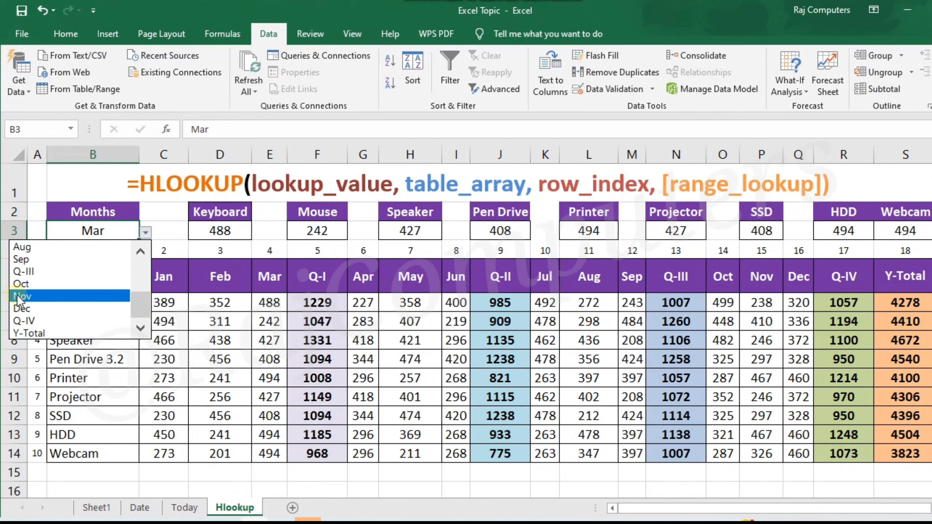
pyautogui.click(28, 297)
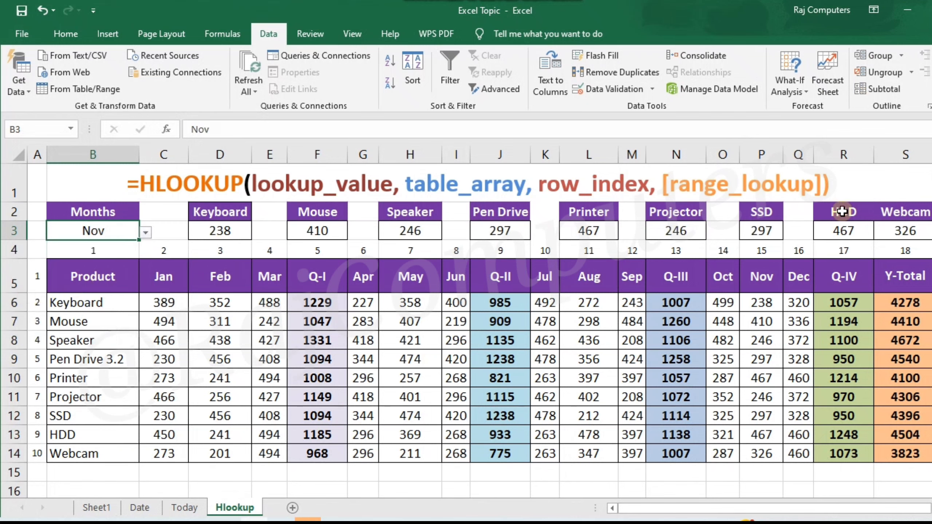
pyautogui.click(146, 232)
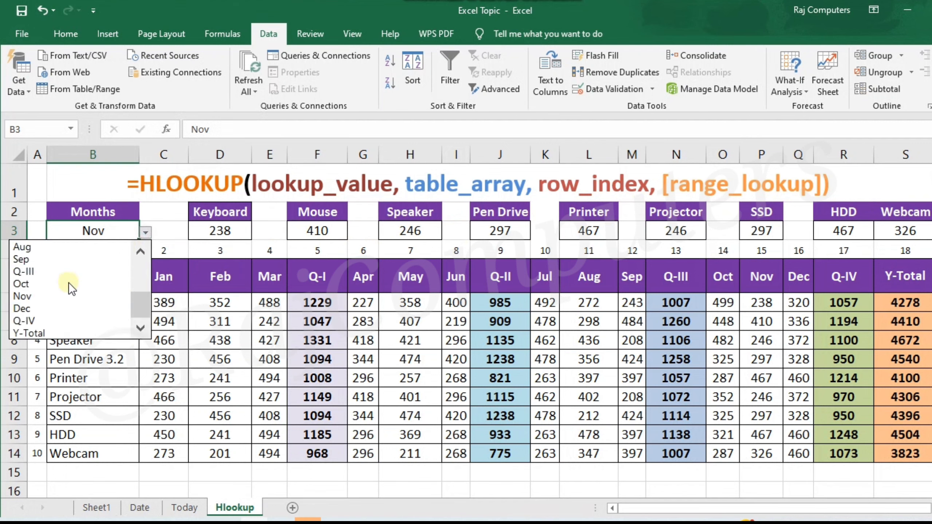
pyautogui.click(58, 262)
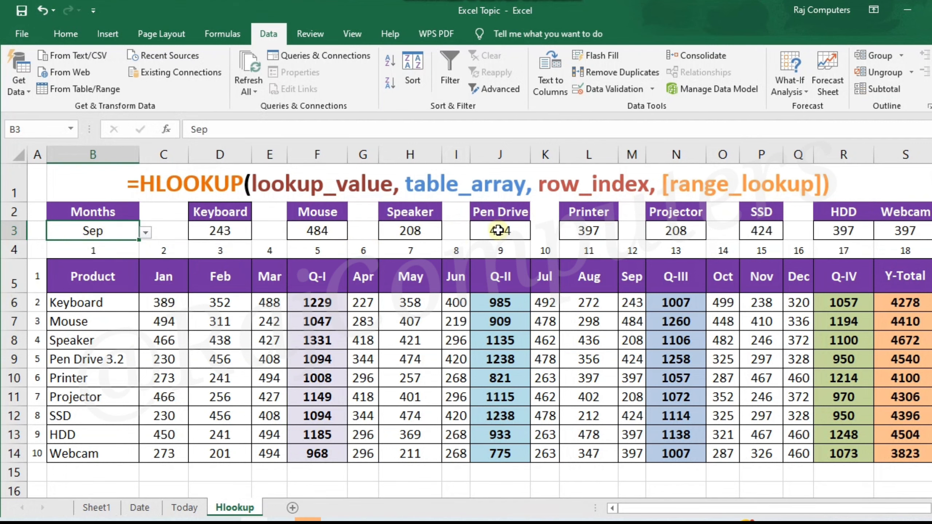
# - Test the lookups with Q-IV and then Y-Total chosen from the dropdown list in B3
pyautogui.click(146, 232)
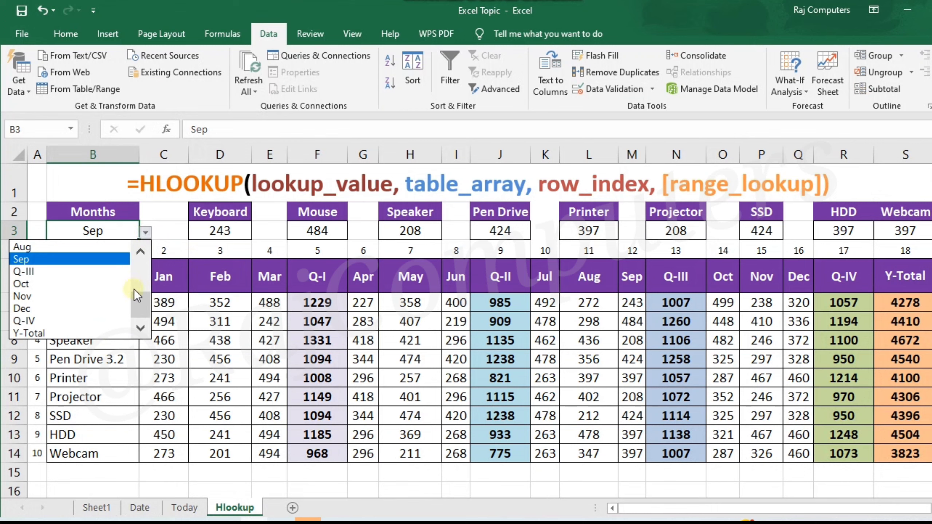
pyautogui.click(41, 321)
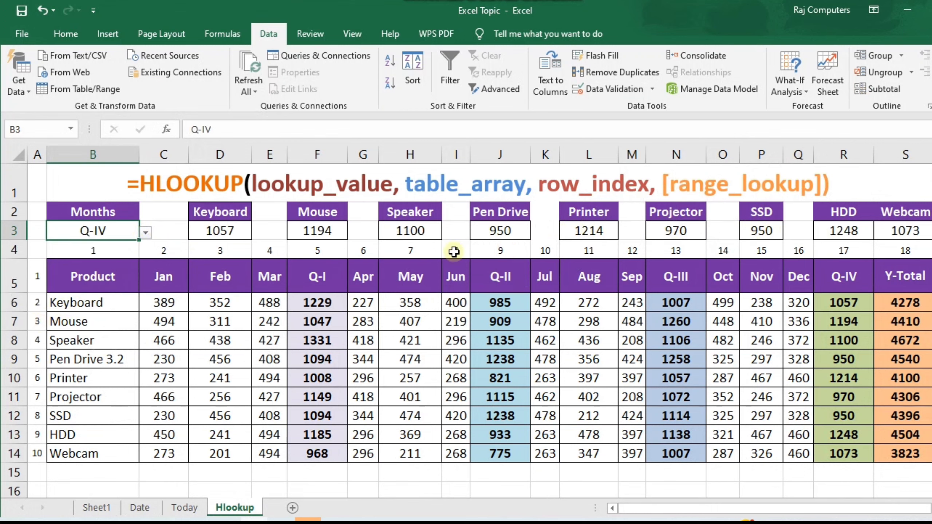
pyautogui.click(149, 233)
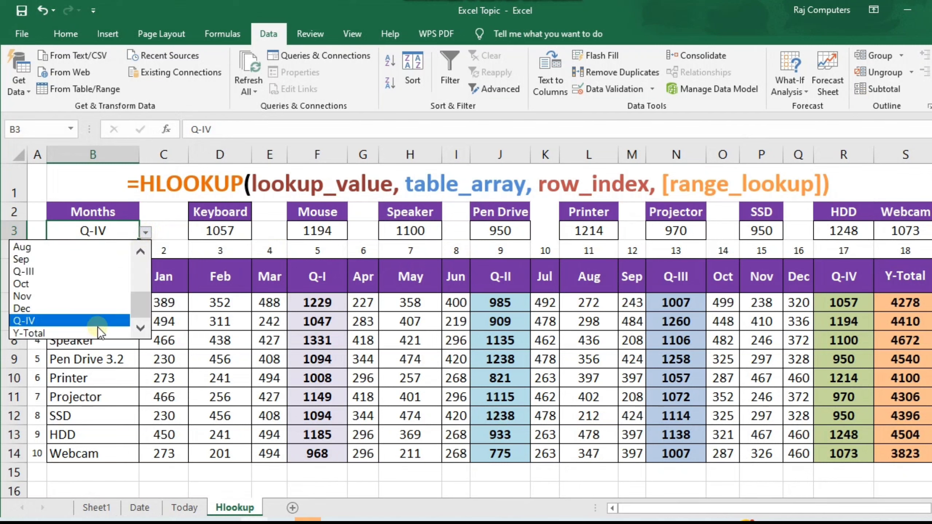
pyautogui.click(97, 332)
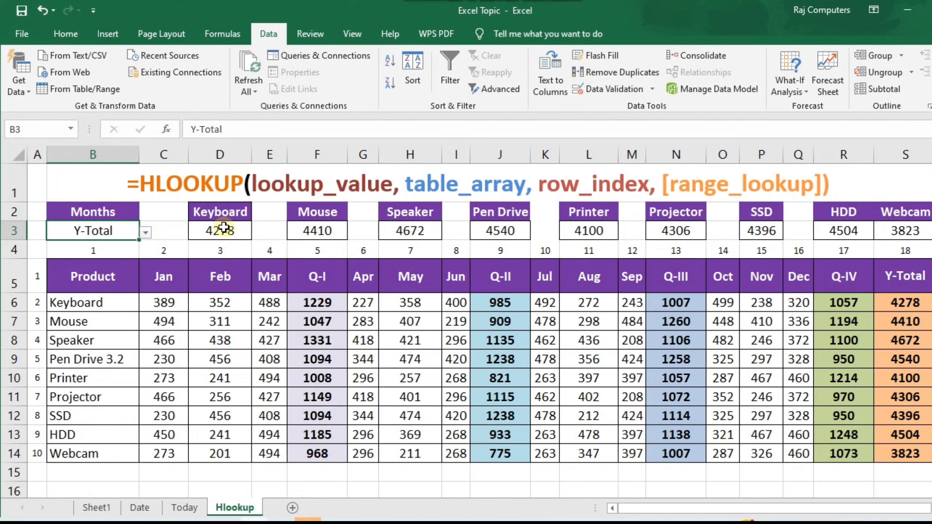